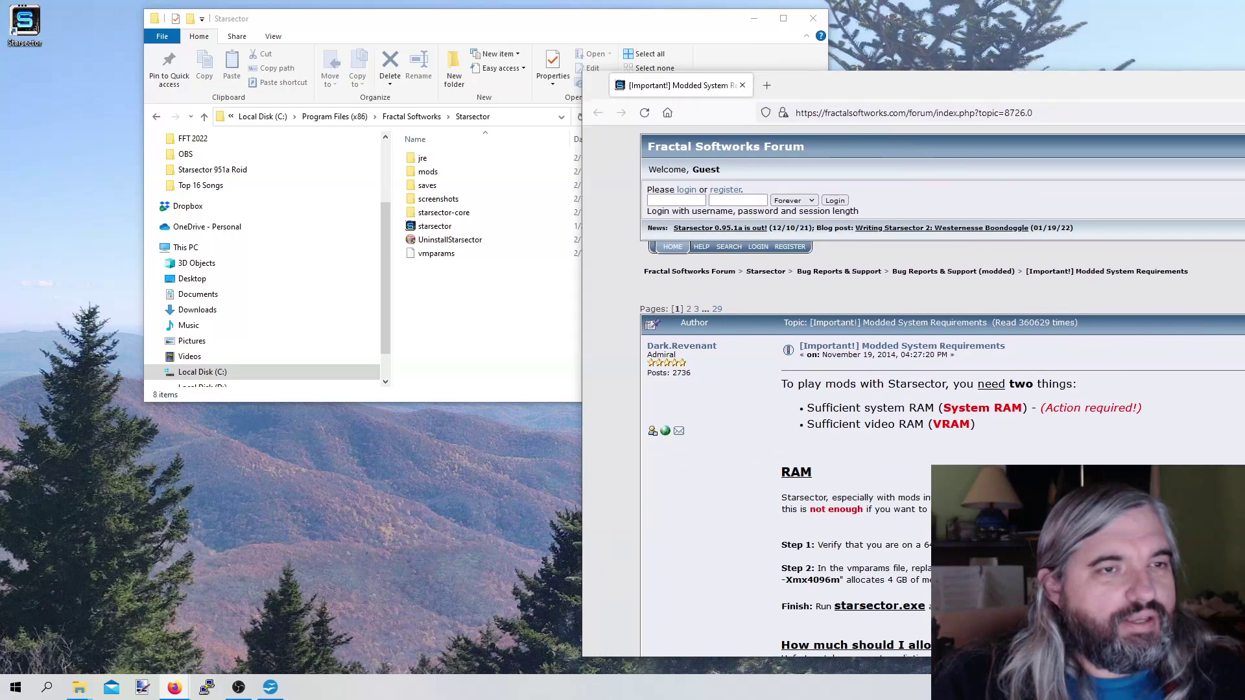
- Bring the Firefox forum guide on screen and scroll through its RAM and allocation sections
left_click_drag(1243, 65, 677, 49)
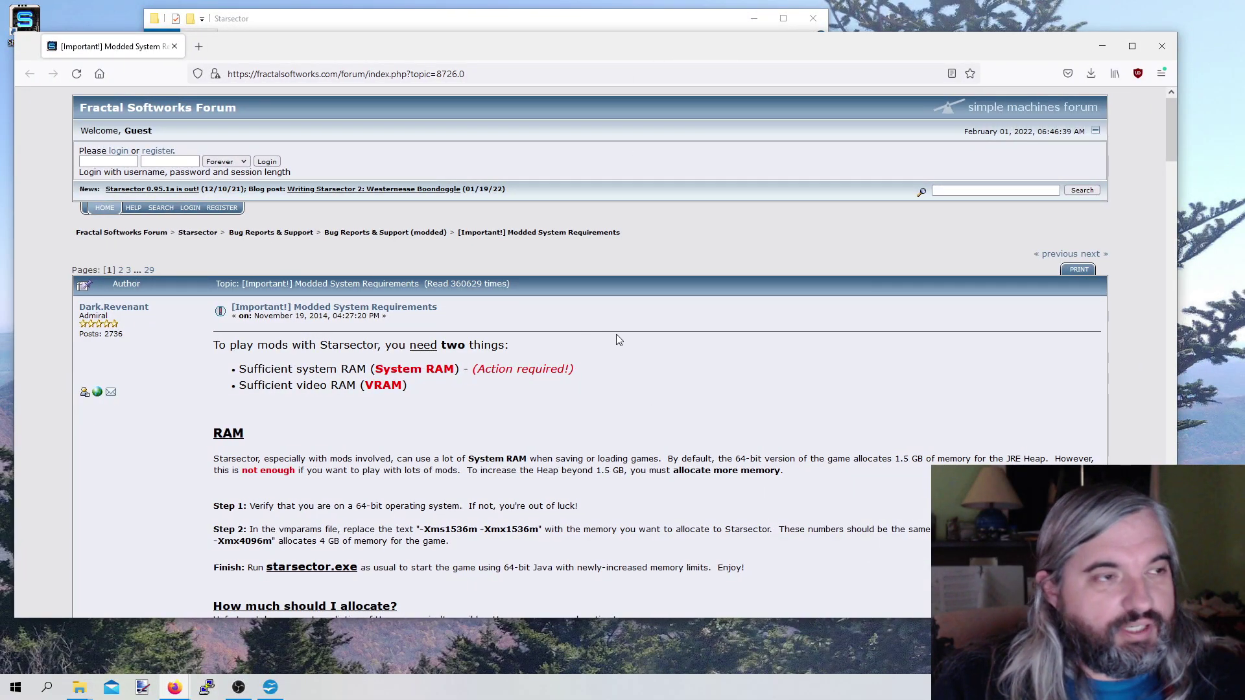
scroll(635, 298, "down", 1)
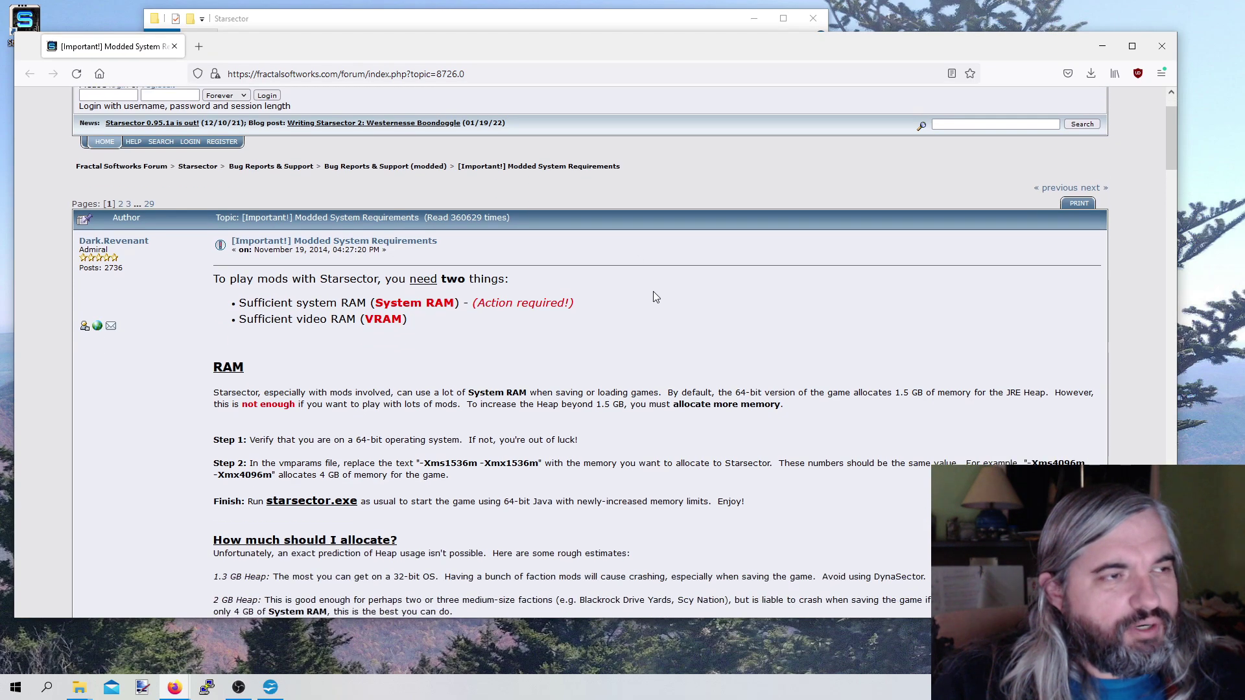
scroll(653, 291, "down", 2)
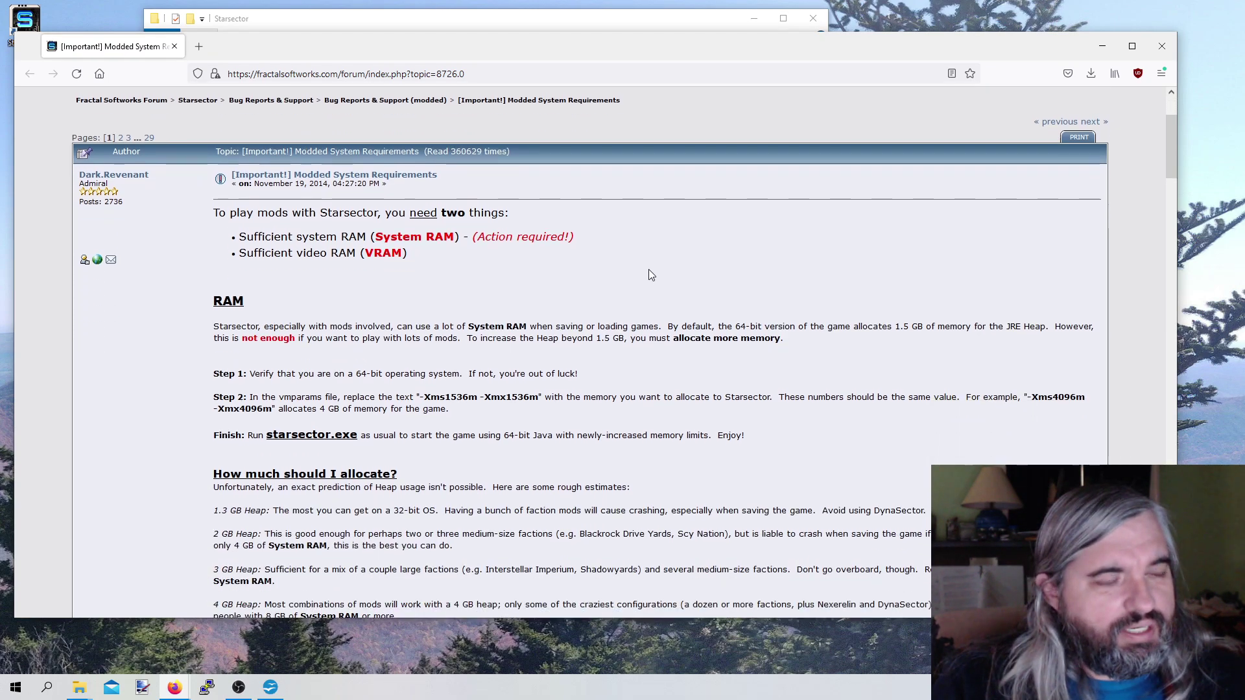
scroll(661, 288, "down", 1)
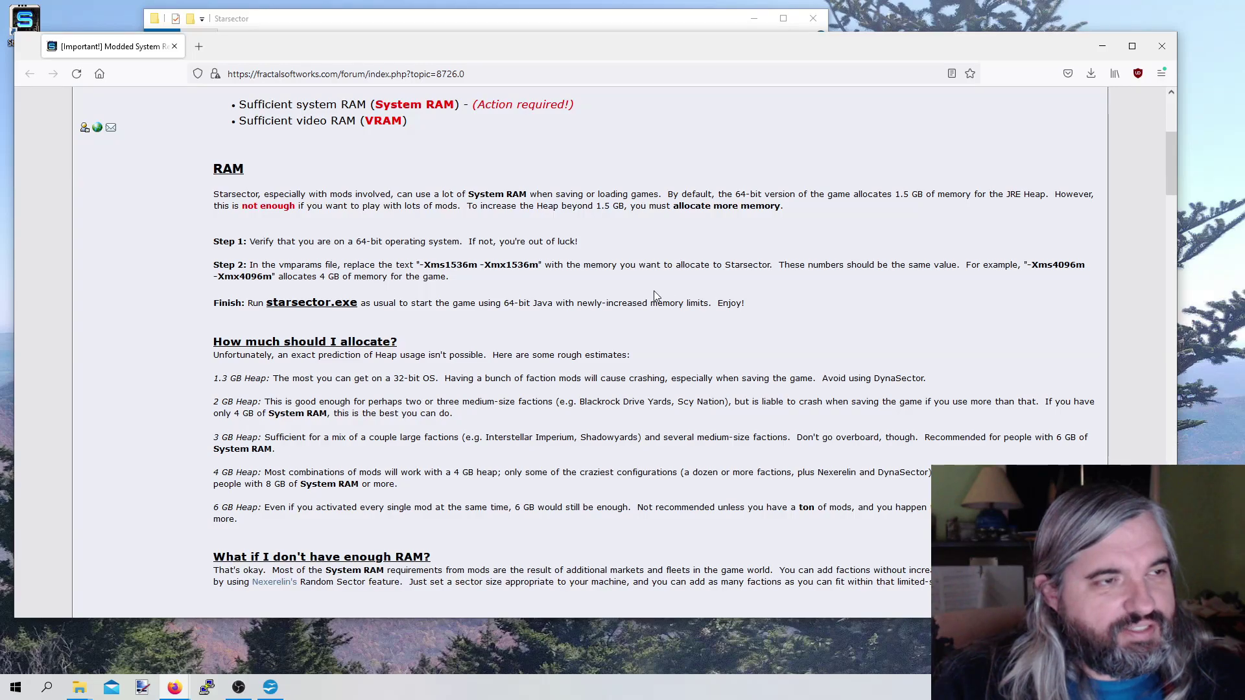
scroll(634, 295, "down", 1)
scroll(643, 253, "down", 1)
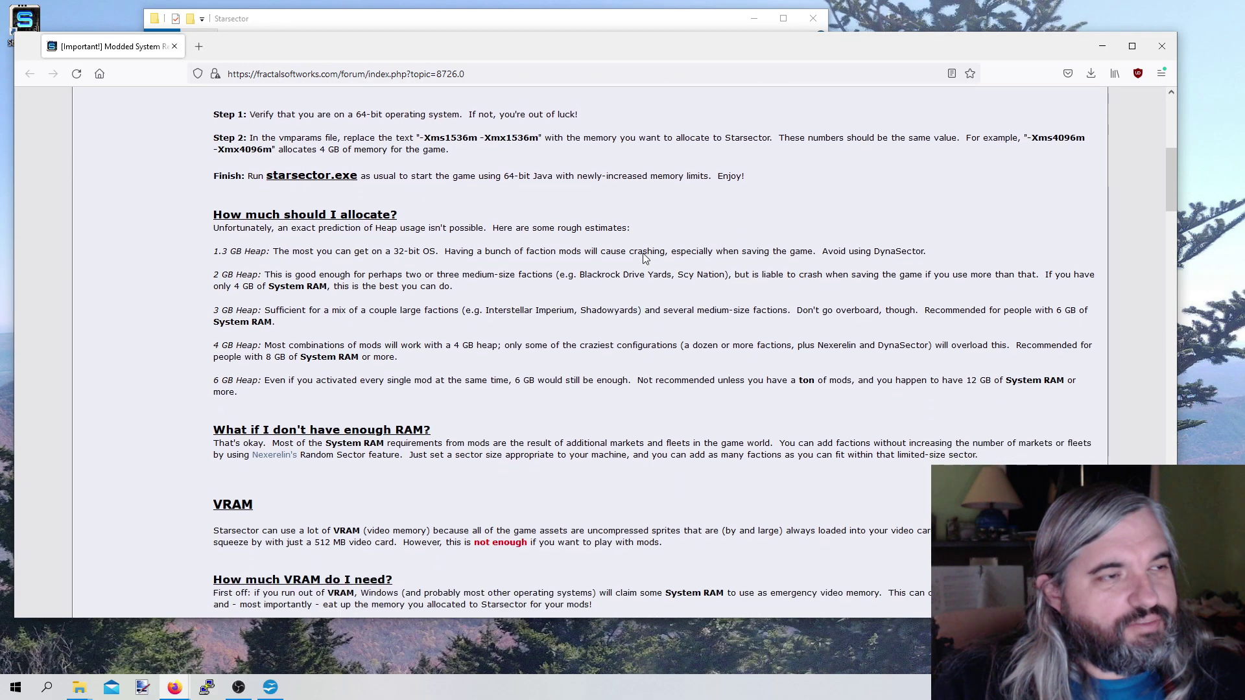
scroll(505, 308, "down", 1)
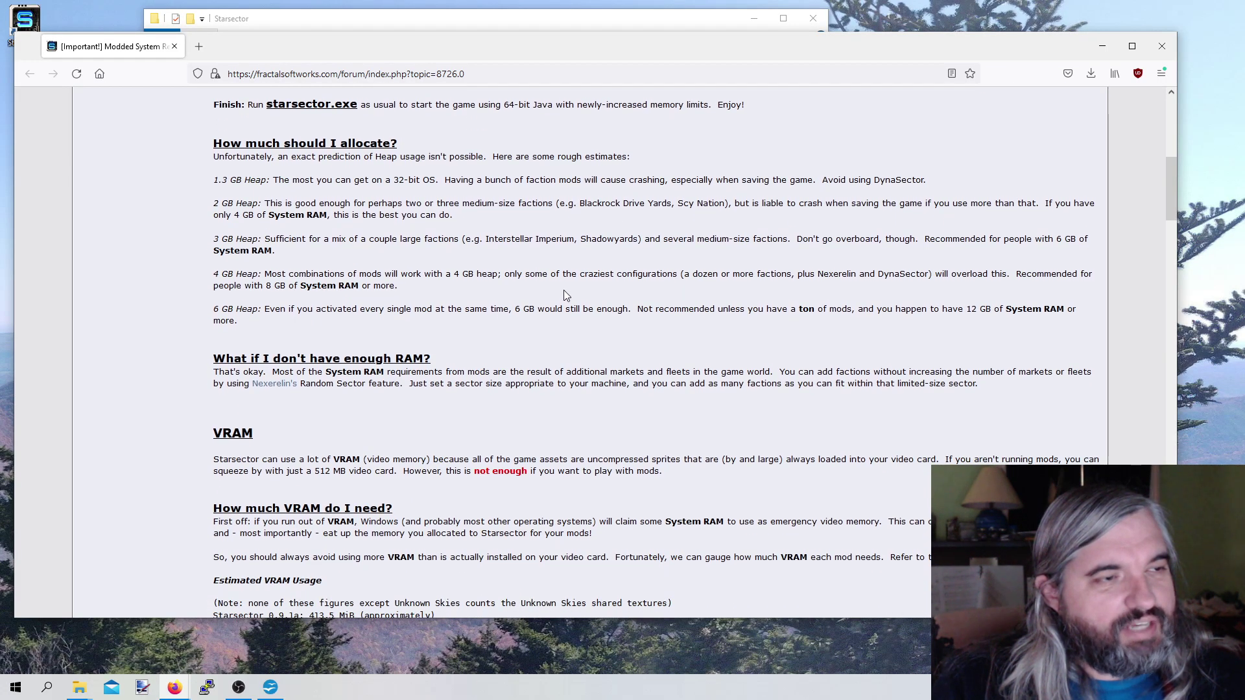
scroll(564, 293, "down", 1)
scroll(609, 298, "up", 2)
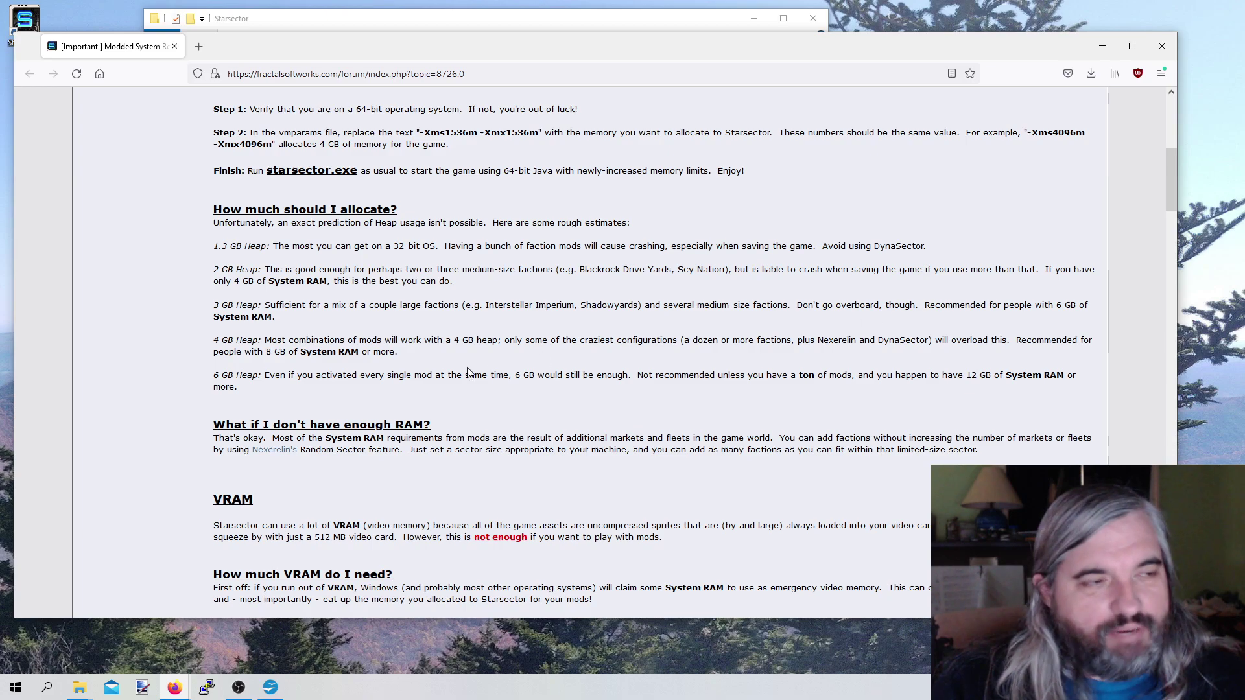
- Highlight the 6 GB heap recommendation in the guide, then scroll back up
left_click_drag(204, 382, 457, 377)
left_click(568, 388)
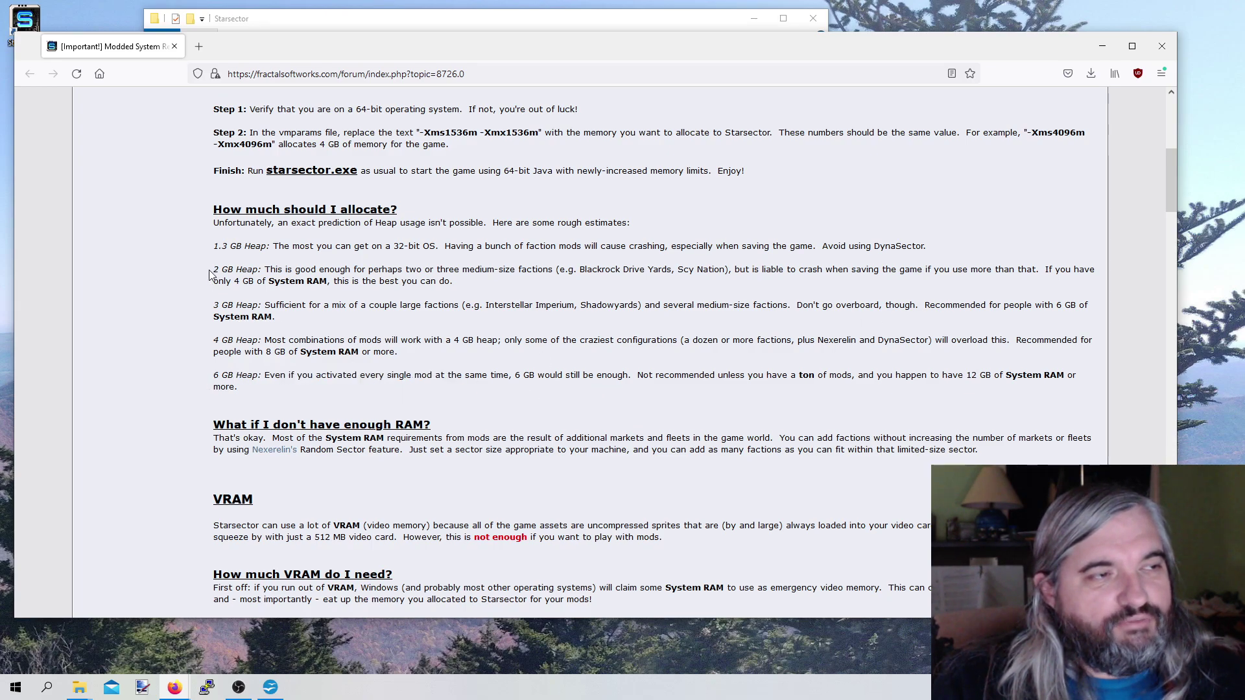
scroll(641, 358, "up", 2)
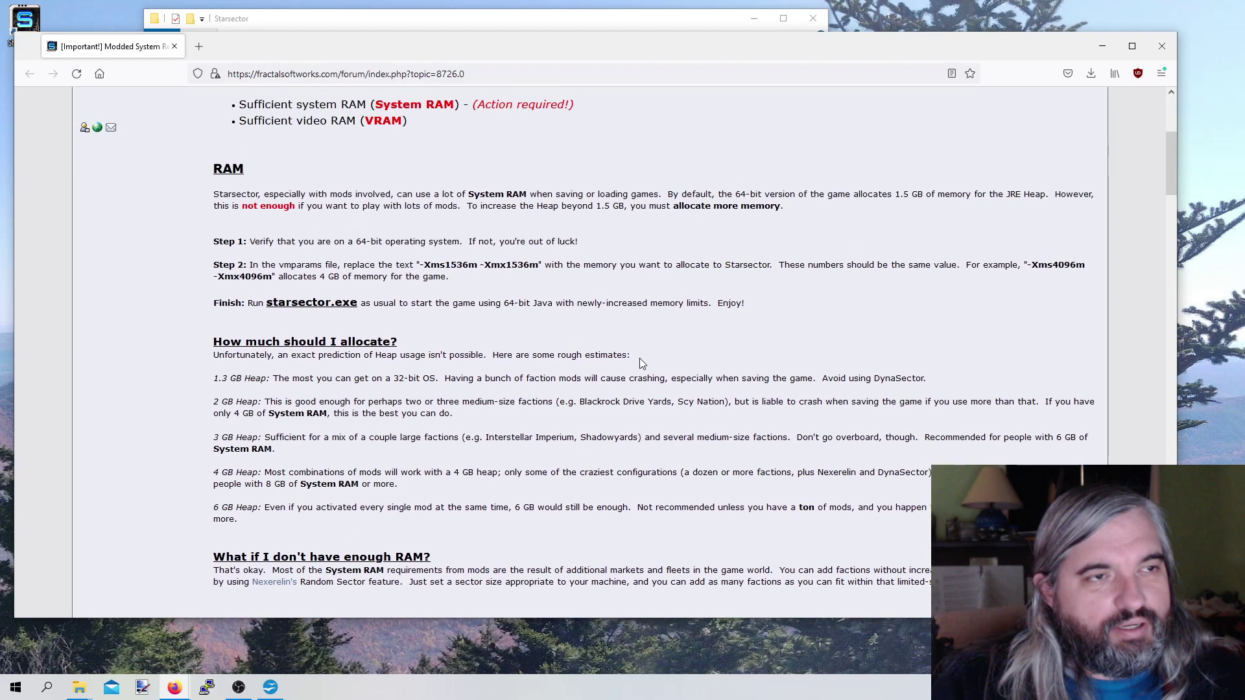
scroll(650, 338, "up", 5)
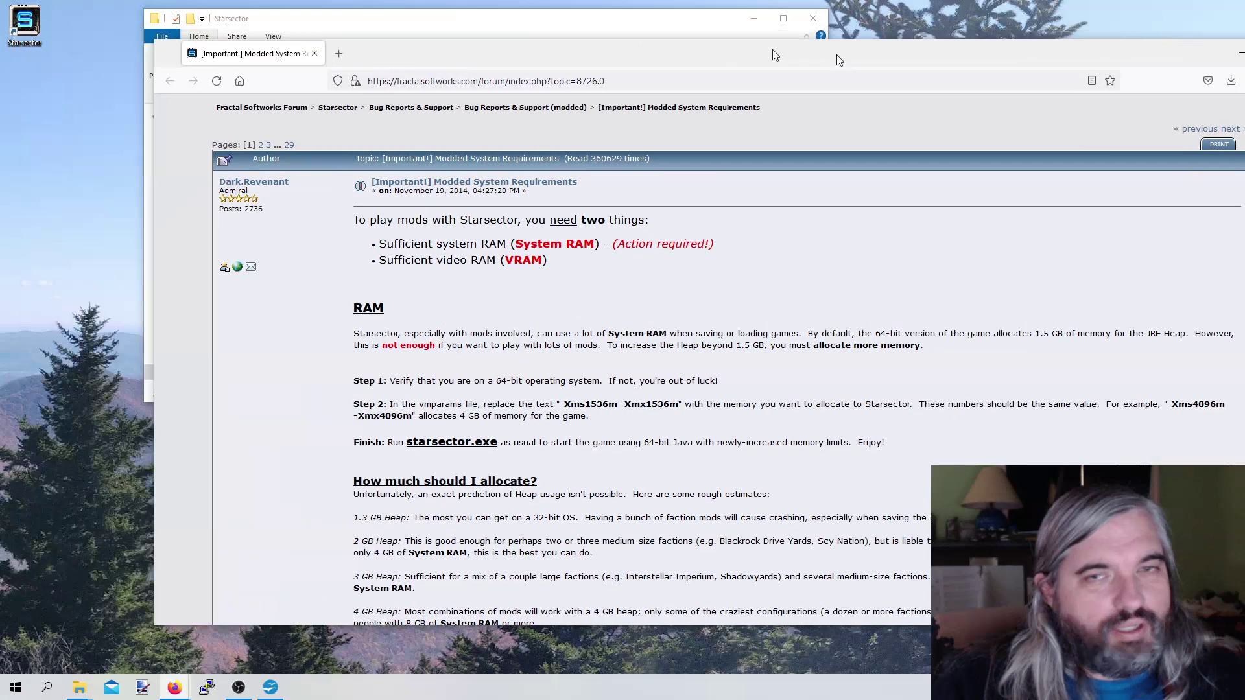
- Minimize the forum and open the vmparams file in Notepad through Open with
left_click(1101, 45)
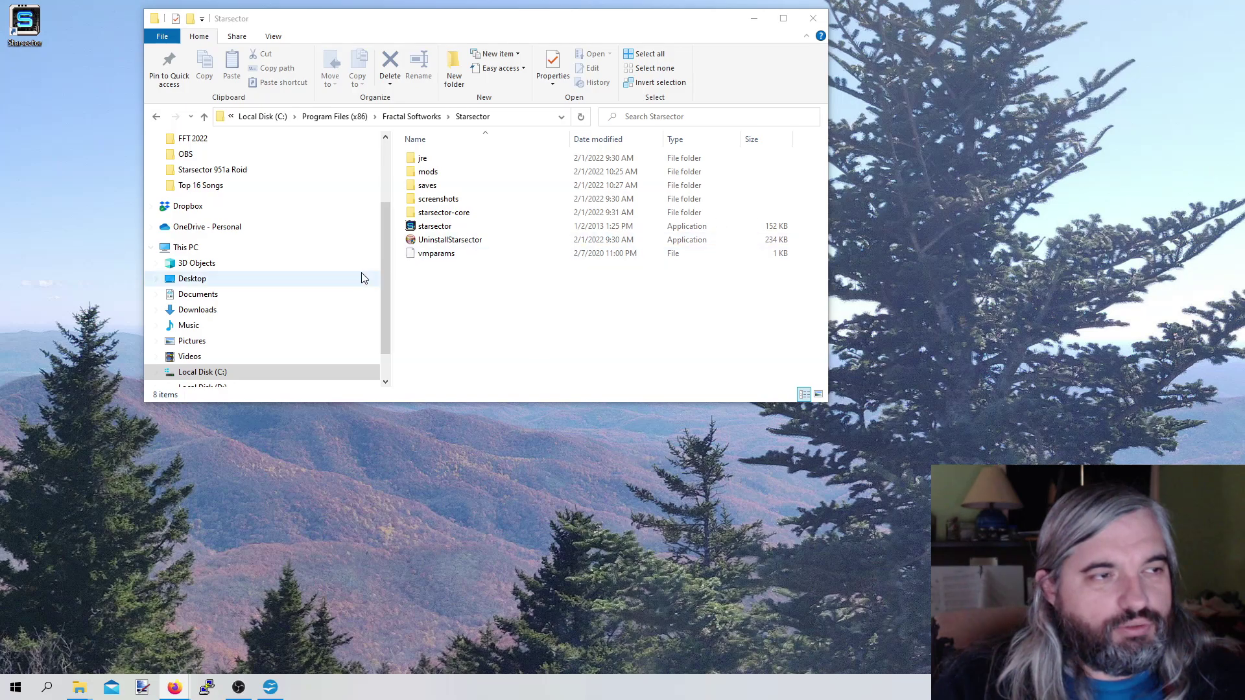
left_click(437, 259)
right_click(436, 259)
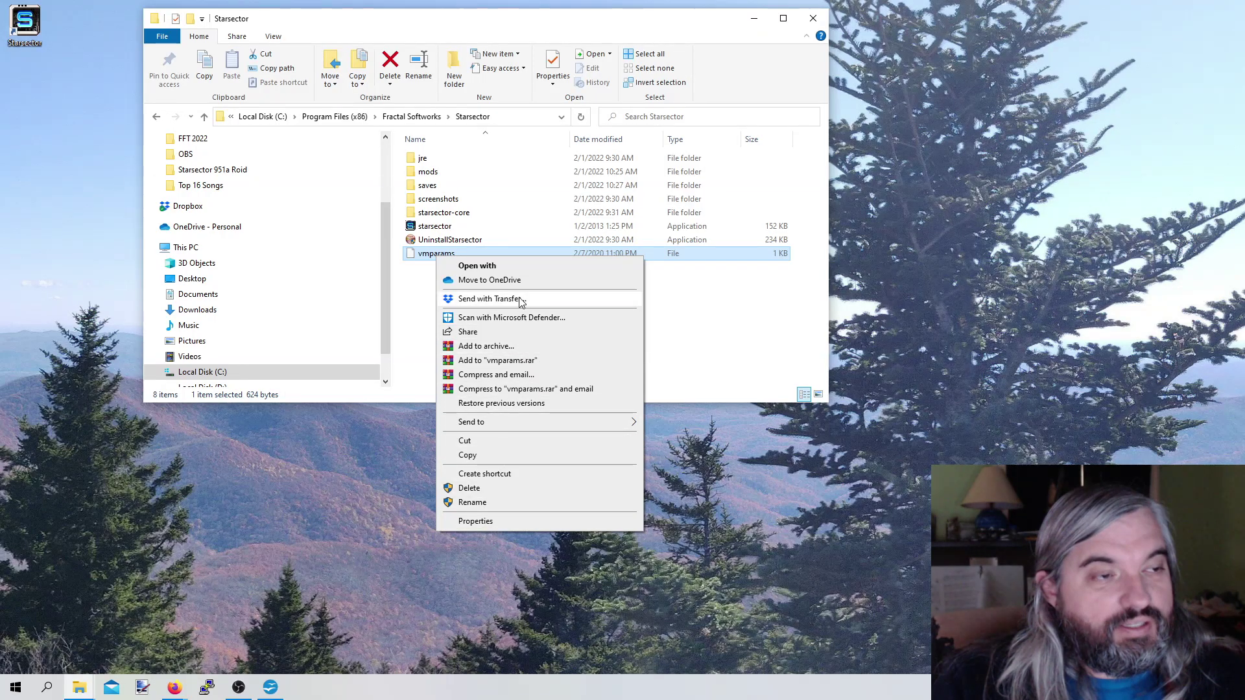
left_click(501, 269)
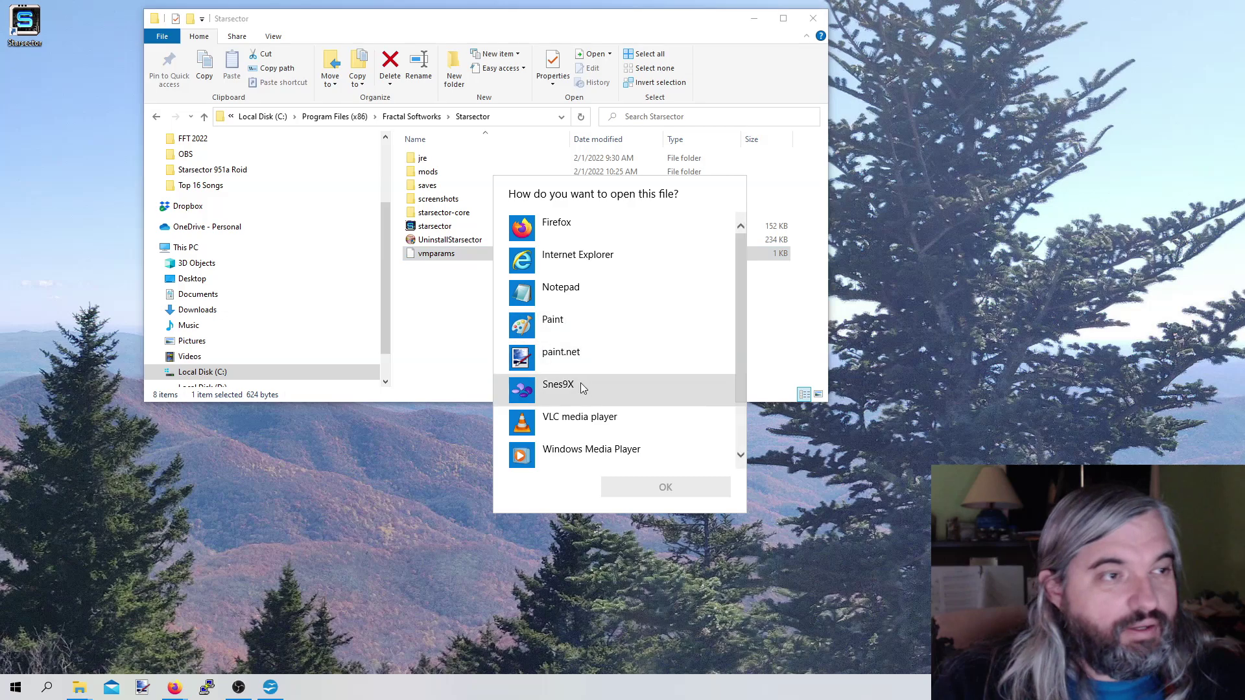
left_click(592, 289)
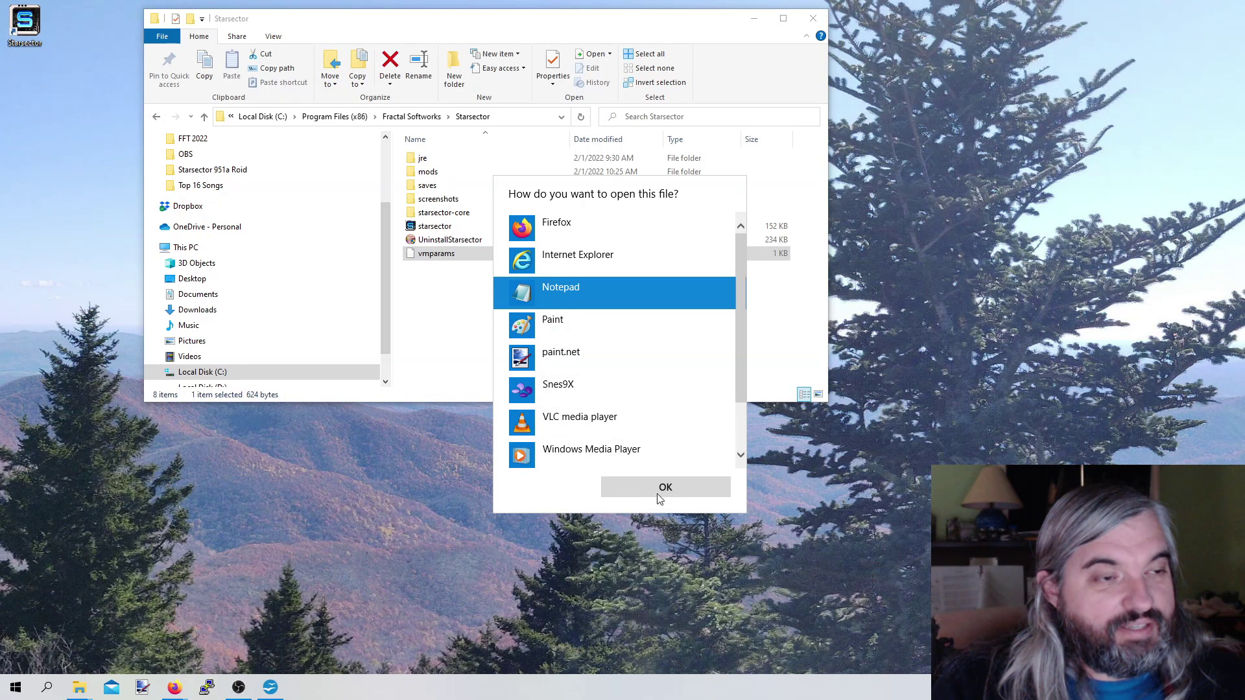
left_click(658, 487)
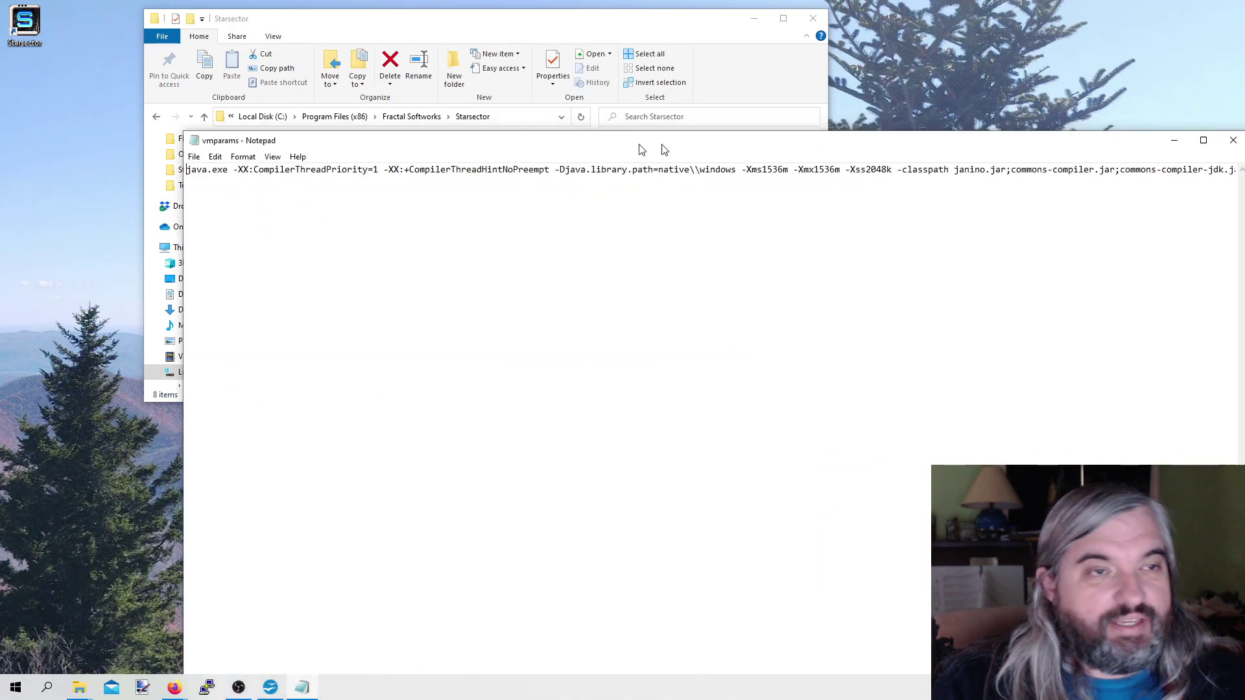
- Compare the -Xms1536m -Xmx1536m line against the forum guide, then close Notepad unchanged
left_click_drag(640, 147, 560, 90)
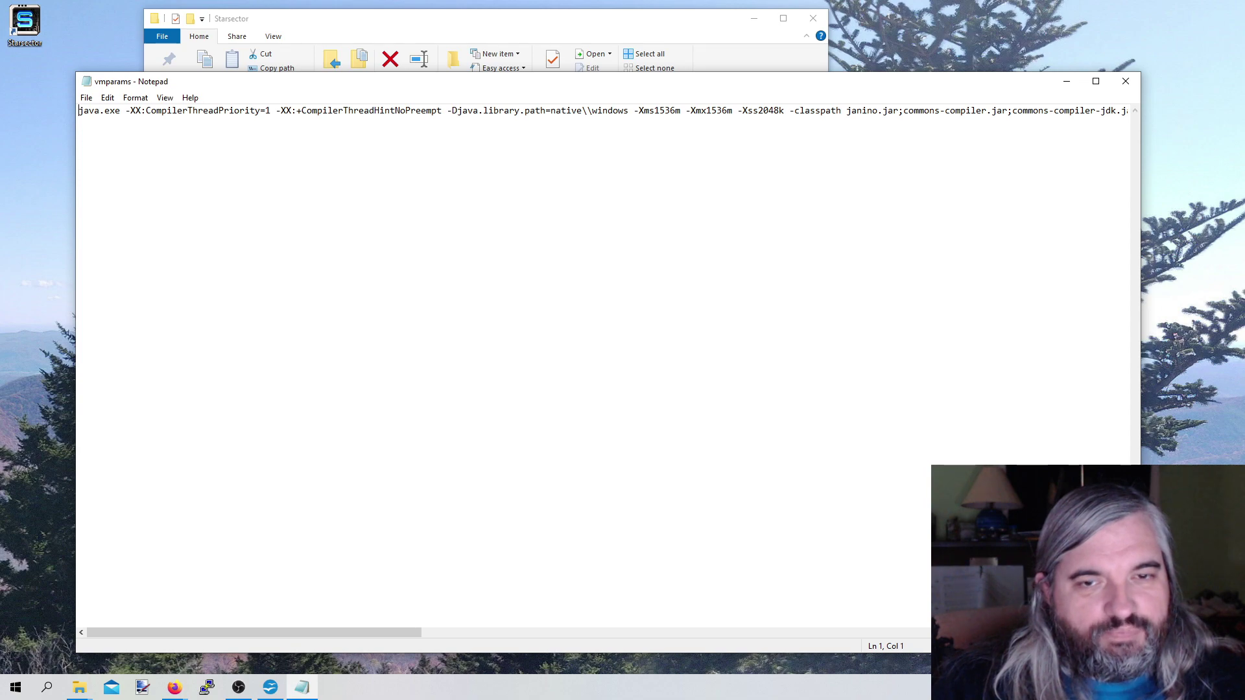
left_click_drag(1244, 78, 447, 150)
scroll(447, 217, "down", 5)
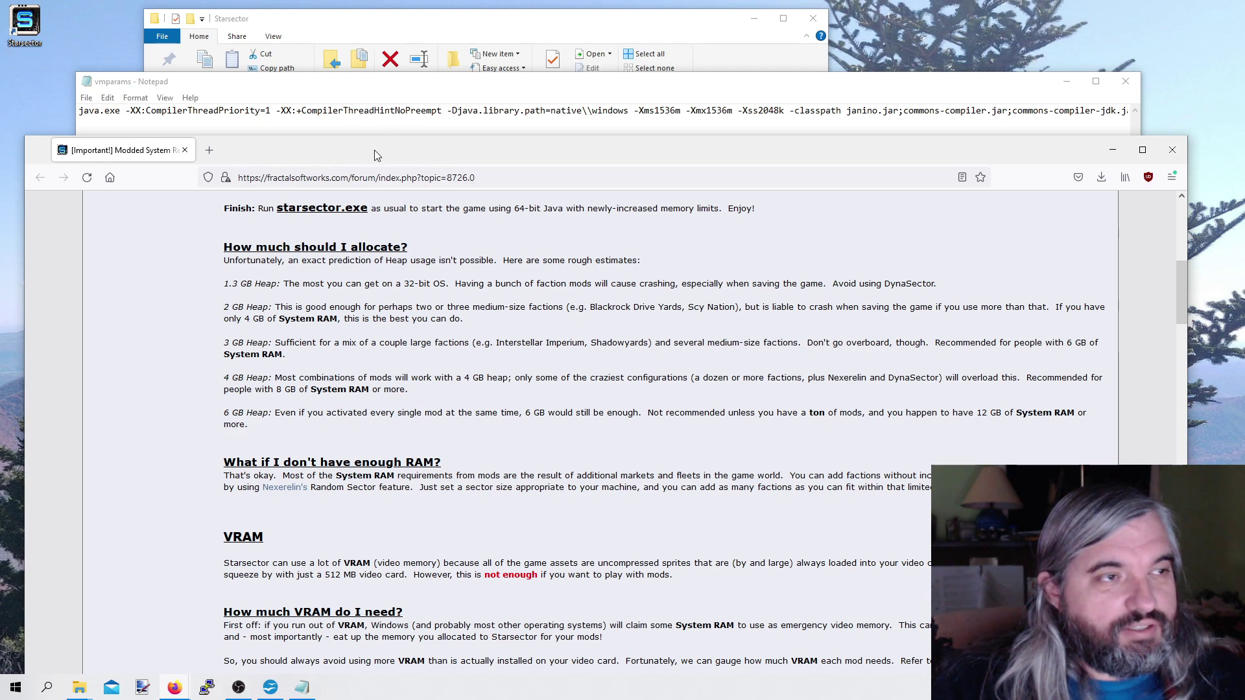
left_click_drag(376, 156, 1244, 159)
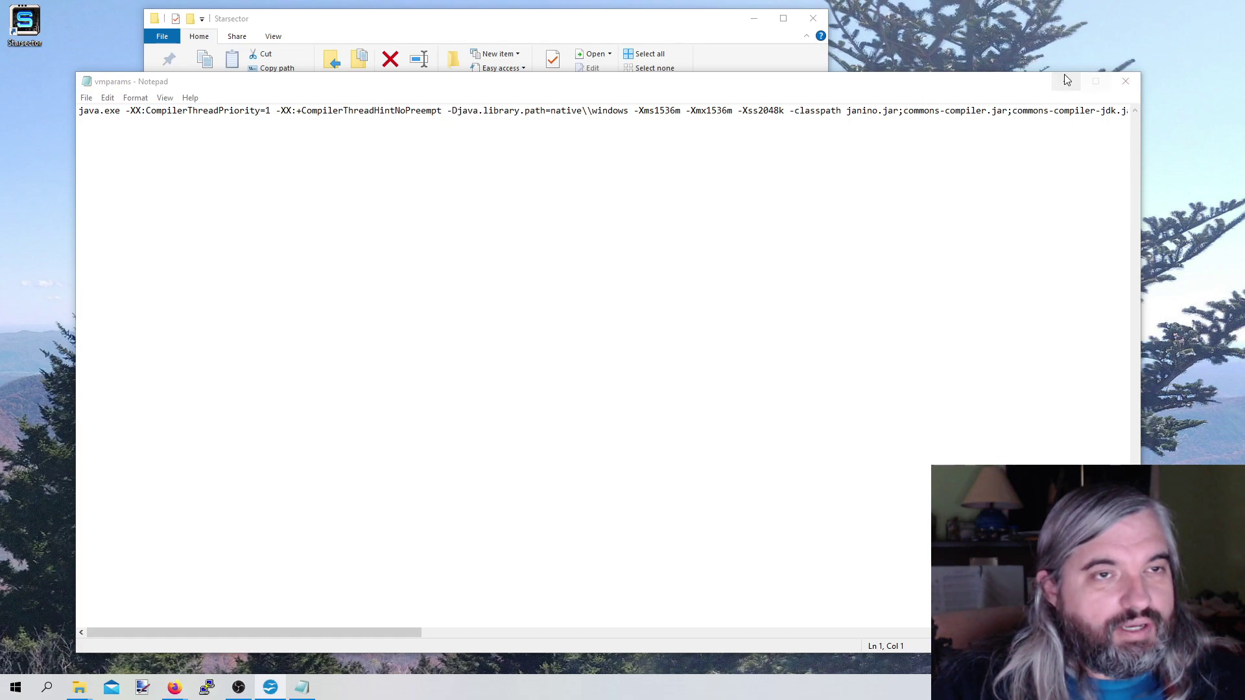
left_click(1128, 80)
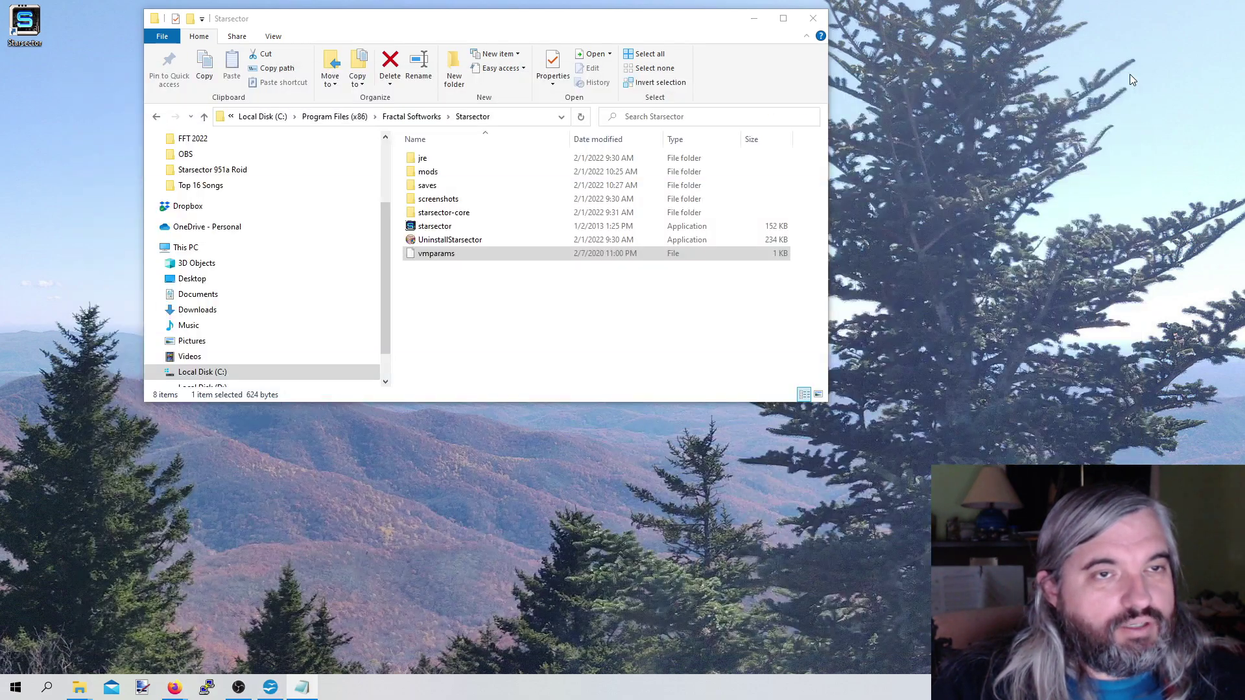
- Rename vmparams to vmparams_old, granting administrator permission
left_click(464, 269)
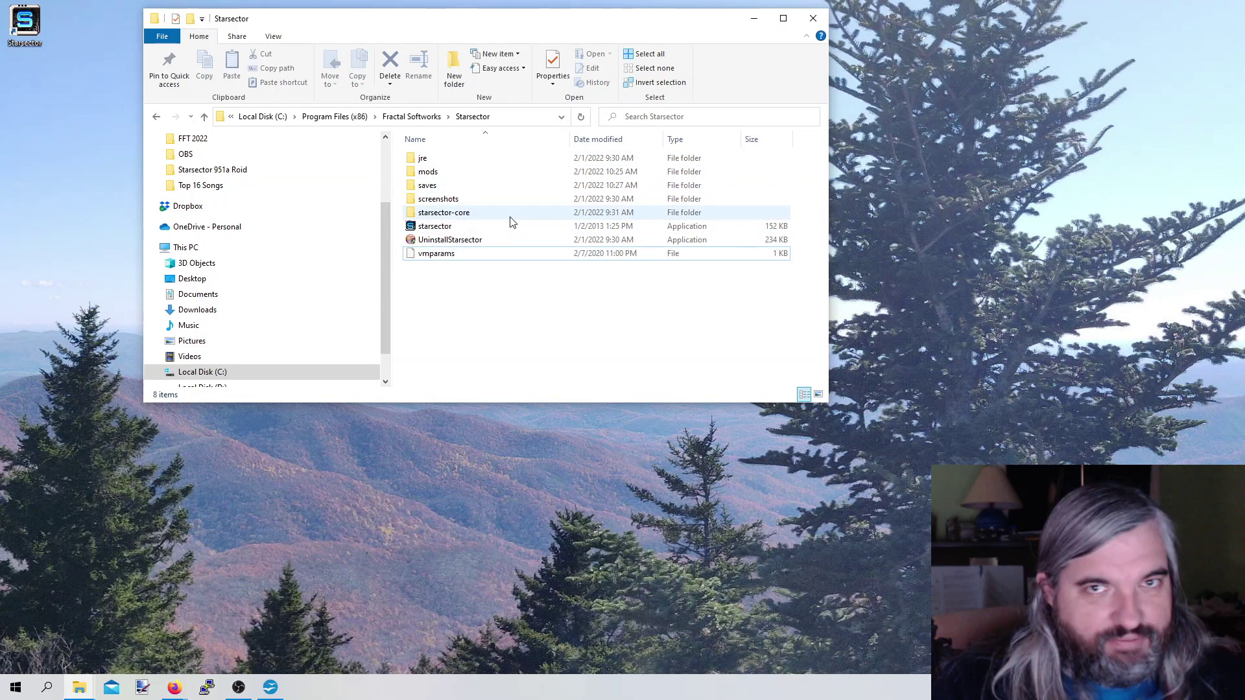
left_click(456, 258)
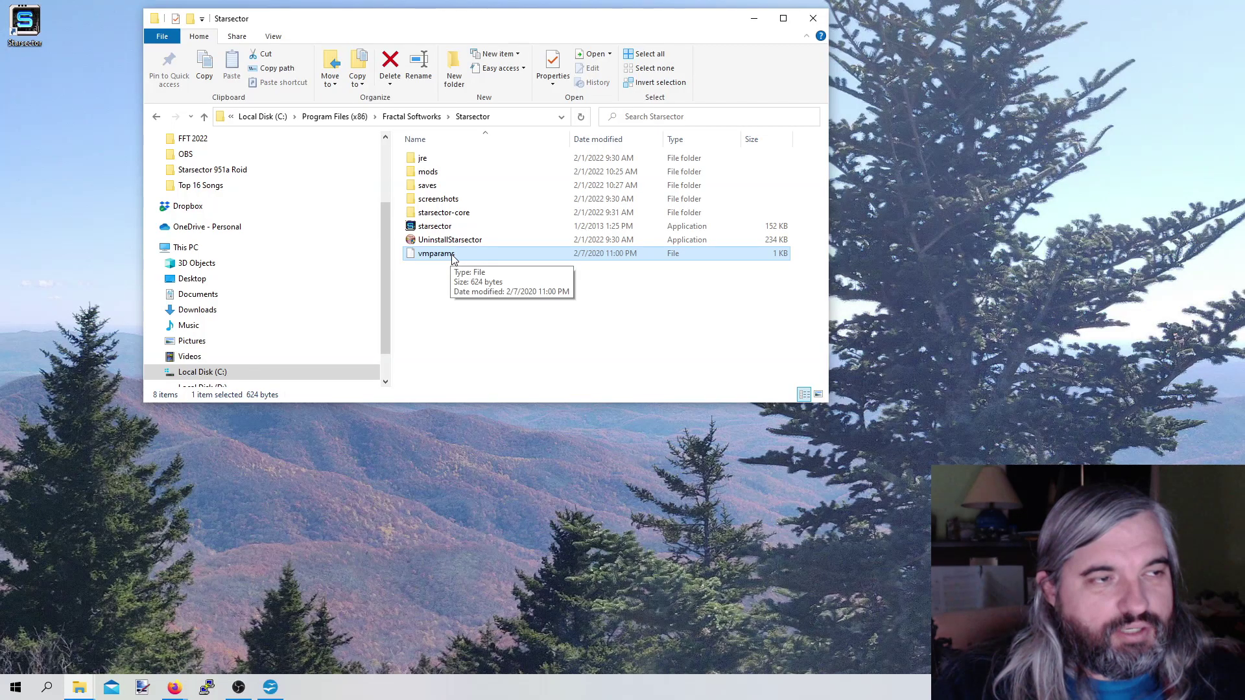
left_click(454, 256)
left_click(456, 254)
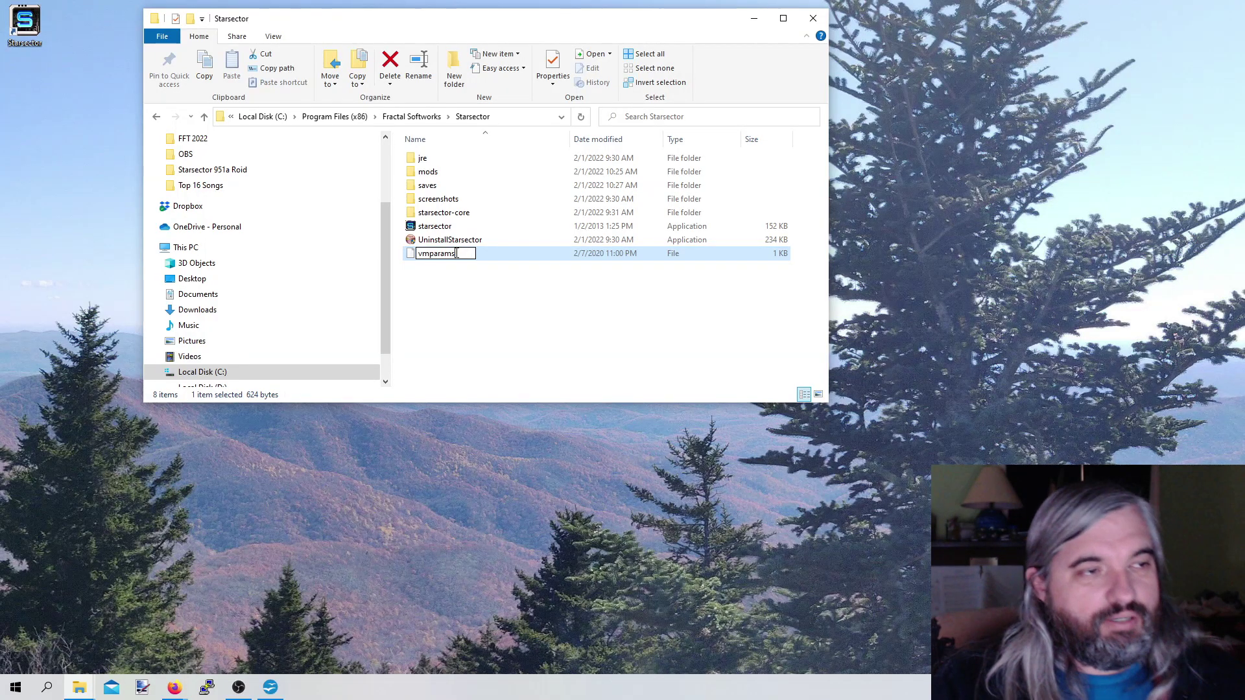
type(".")
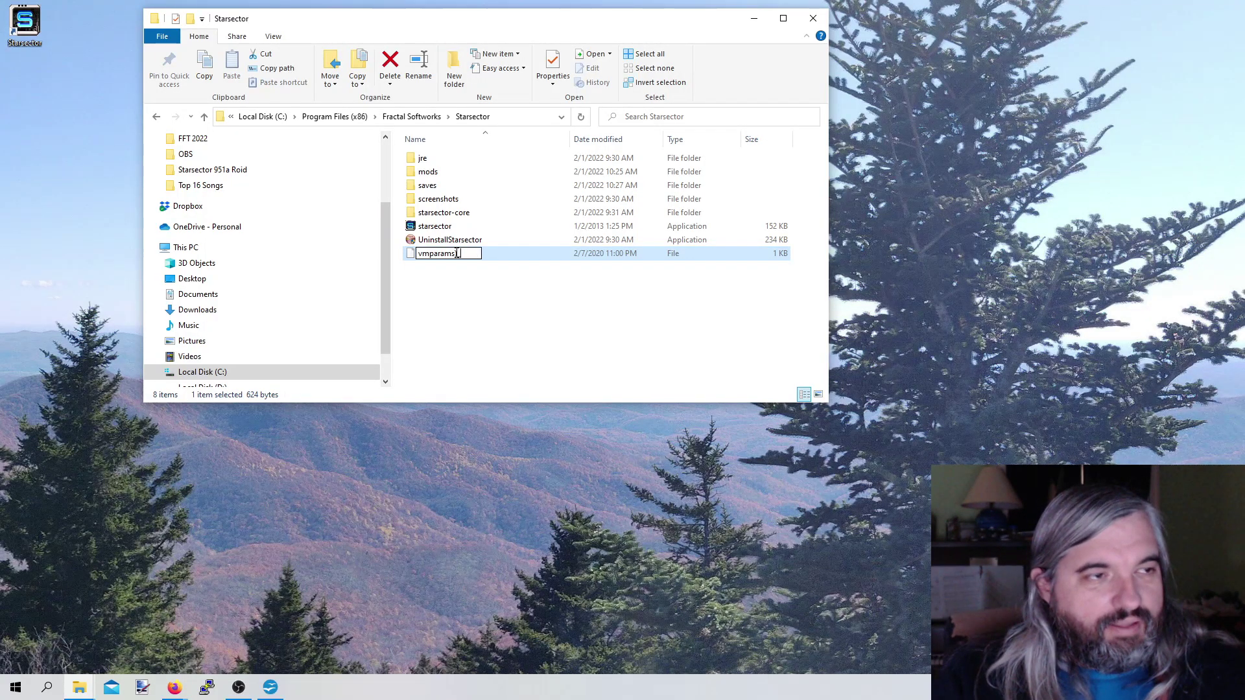
type("_")
key("BackSpace")
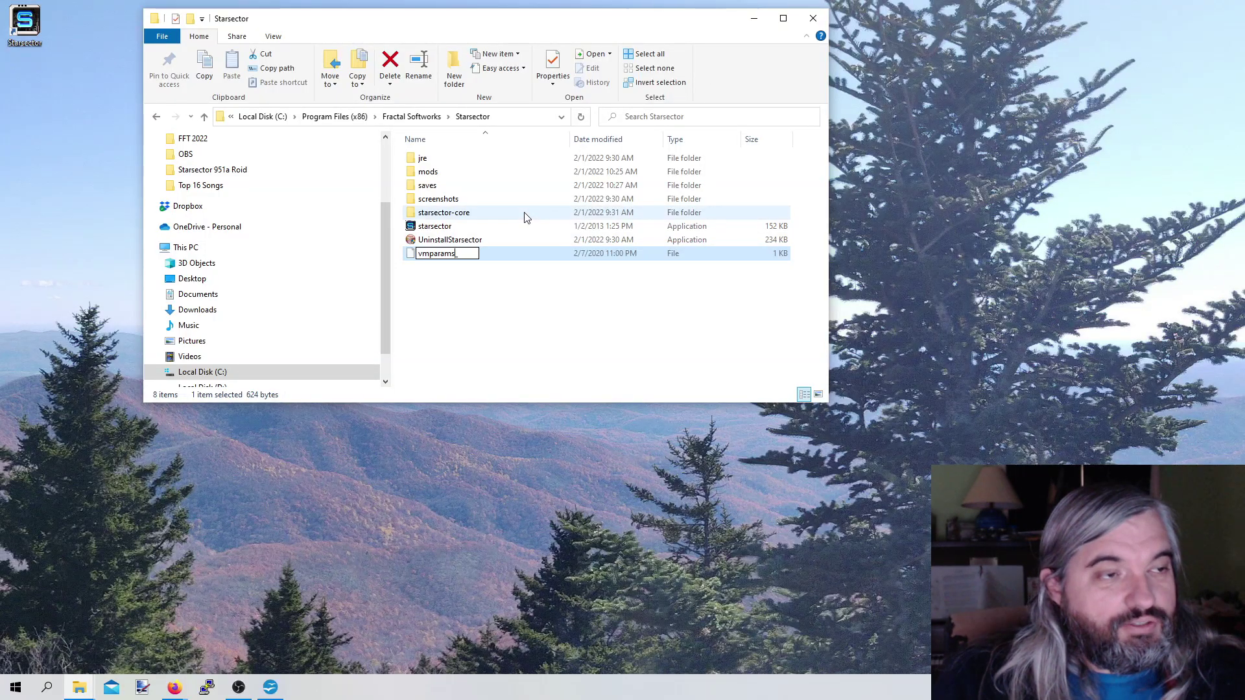
type("old")
key("Return")
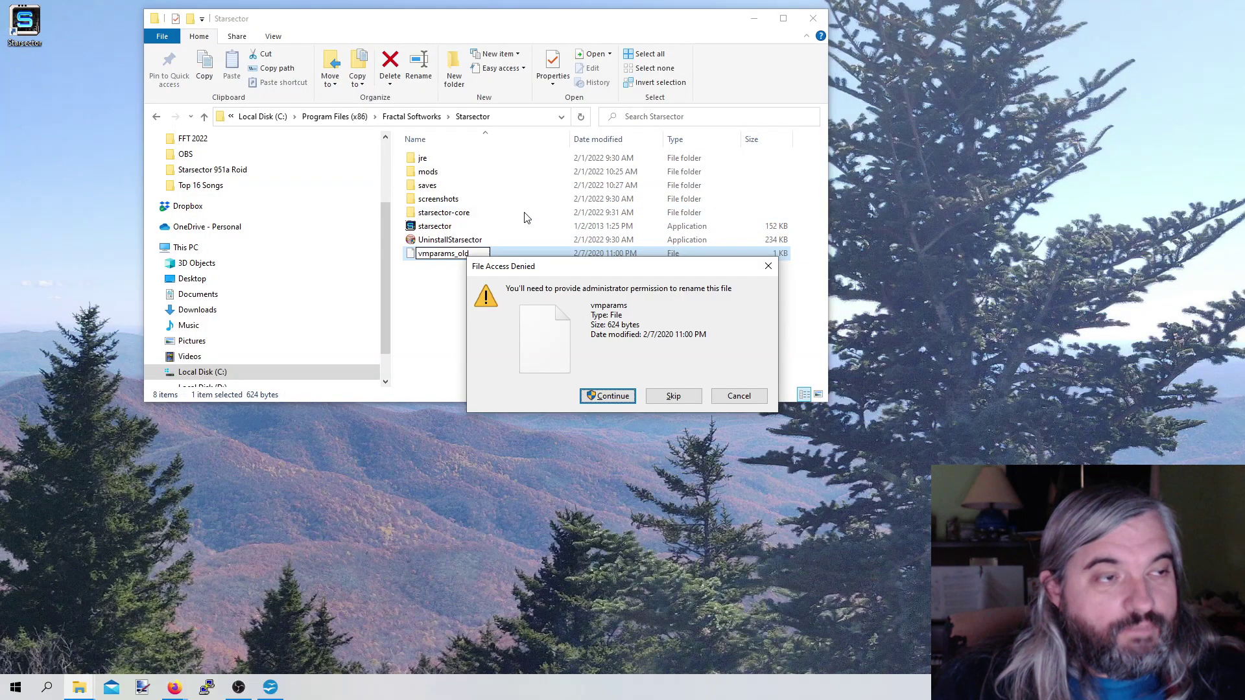
left_click(600, 398)
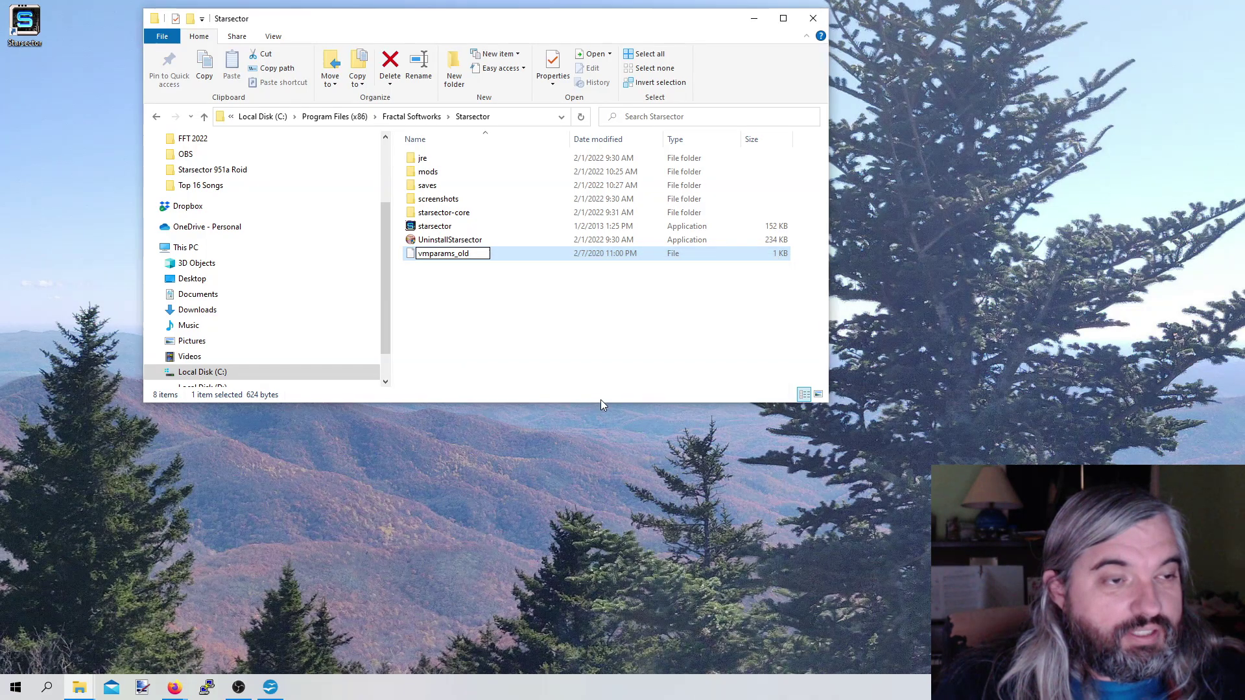
left_click(492, 322)
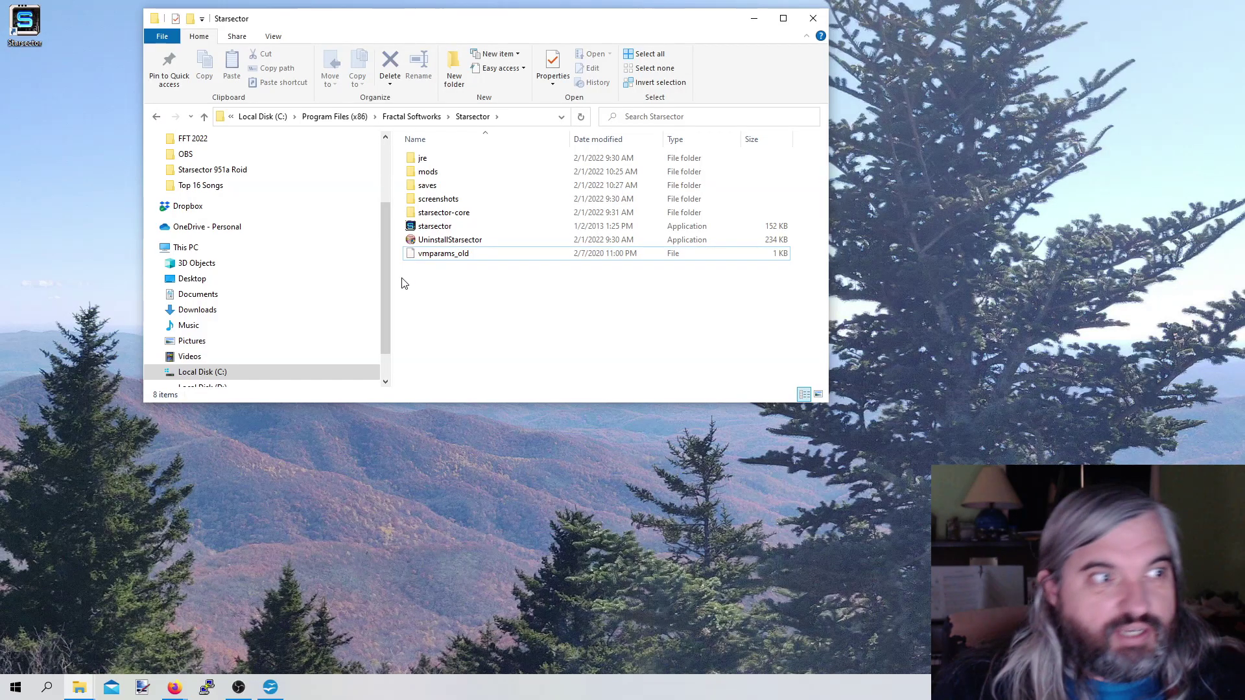
- Open vmparams_old in Notepad through Open with
right_click(443, 257)
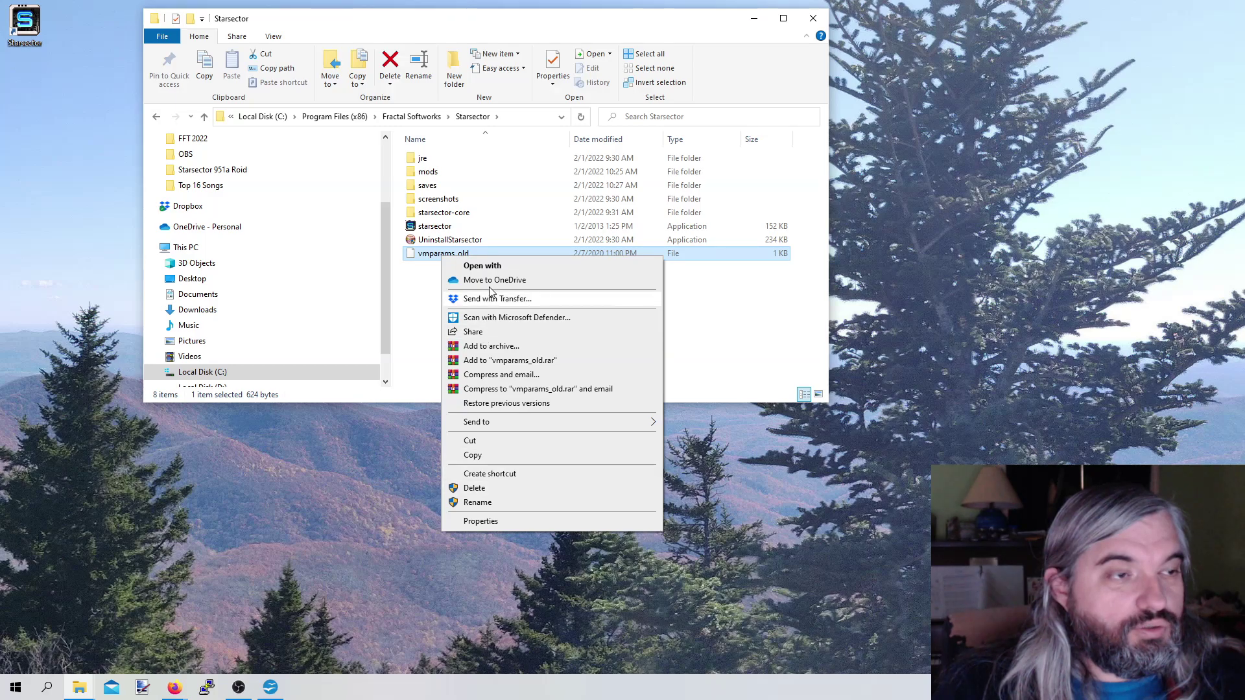
left_click(497, 266)
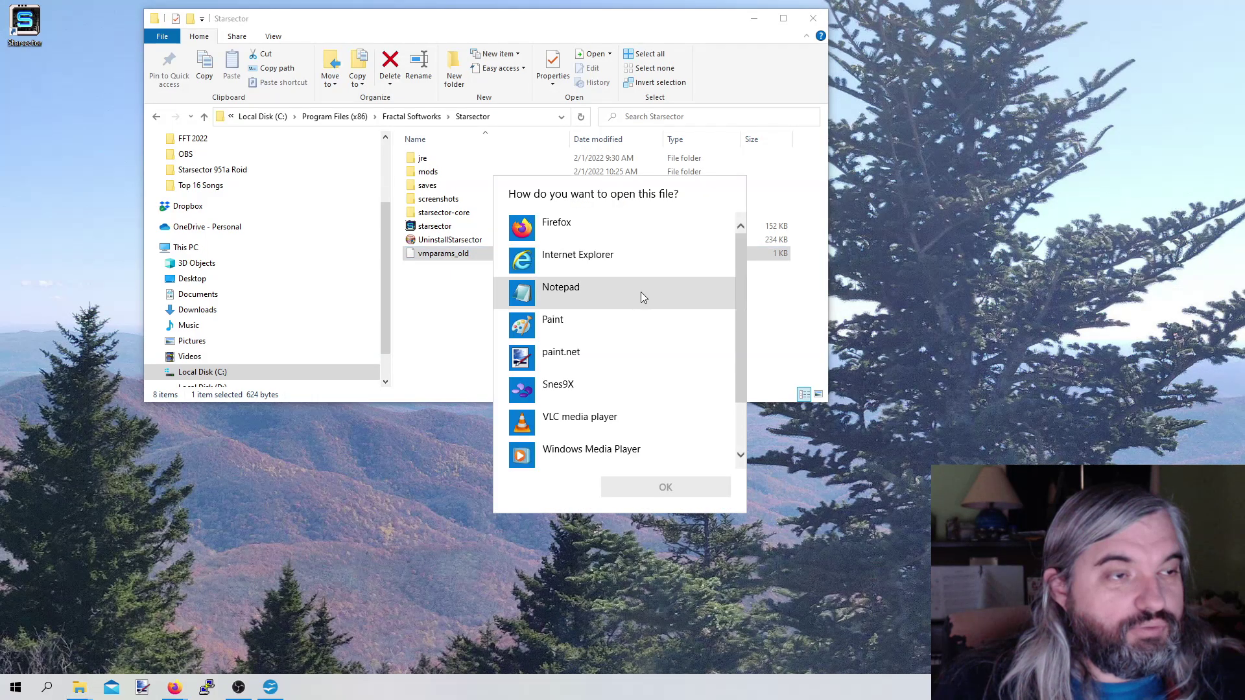
left_click(589, 302)
left_click(674, 492)
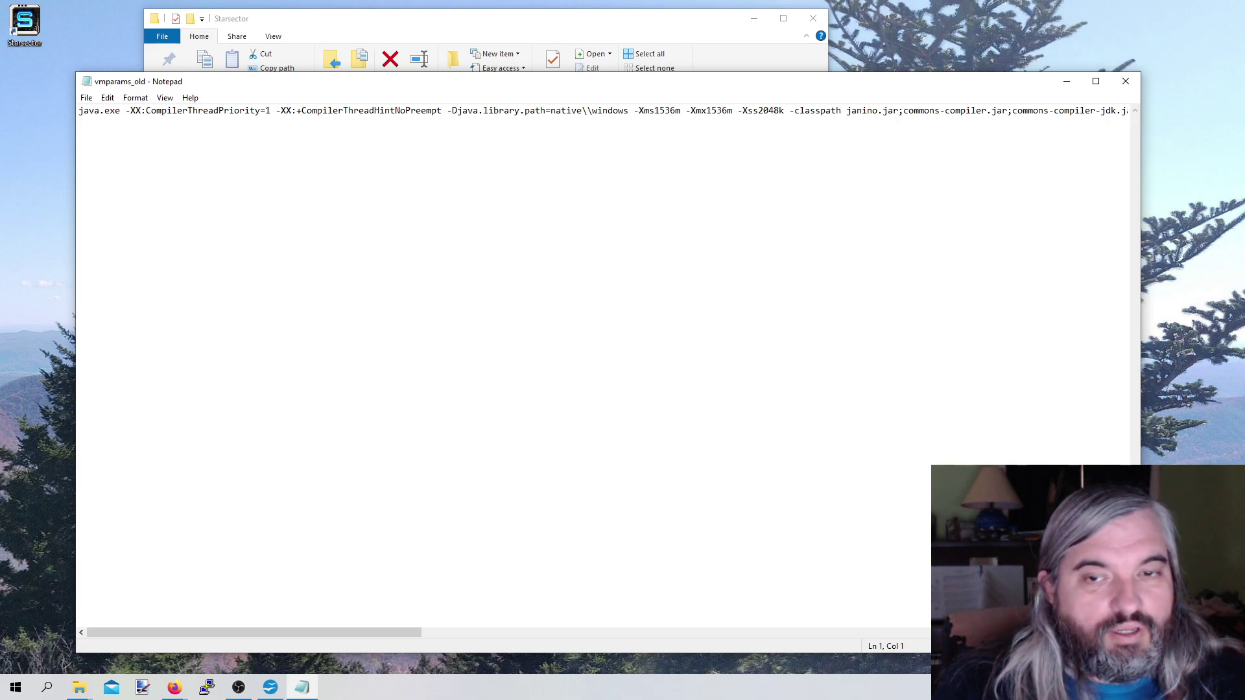
- Paste a reference list of memory sizes (1536, 2048, 3072…) below the first line
left_click(208, 175)
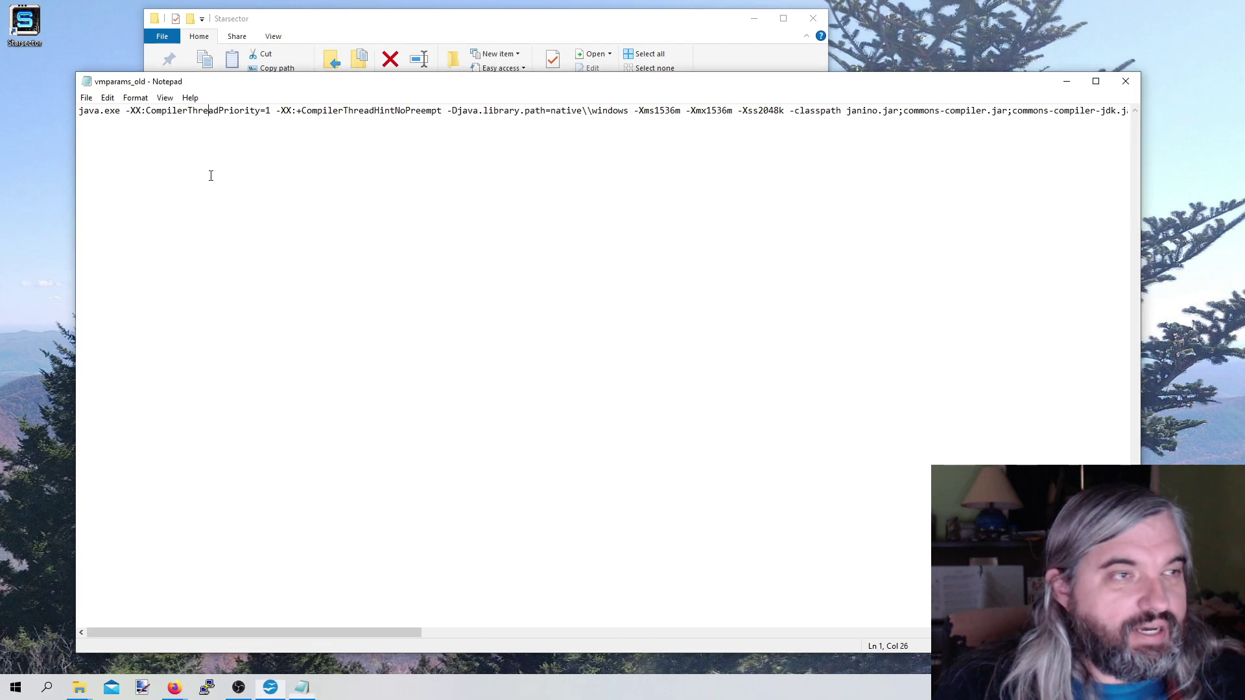
key("End")
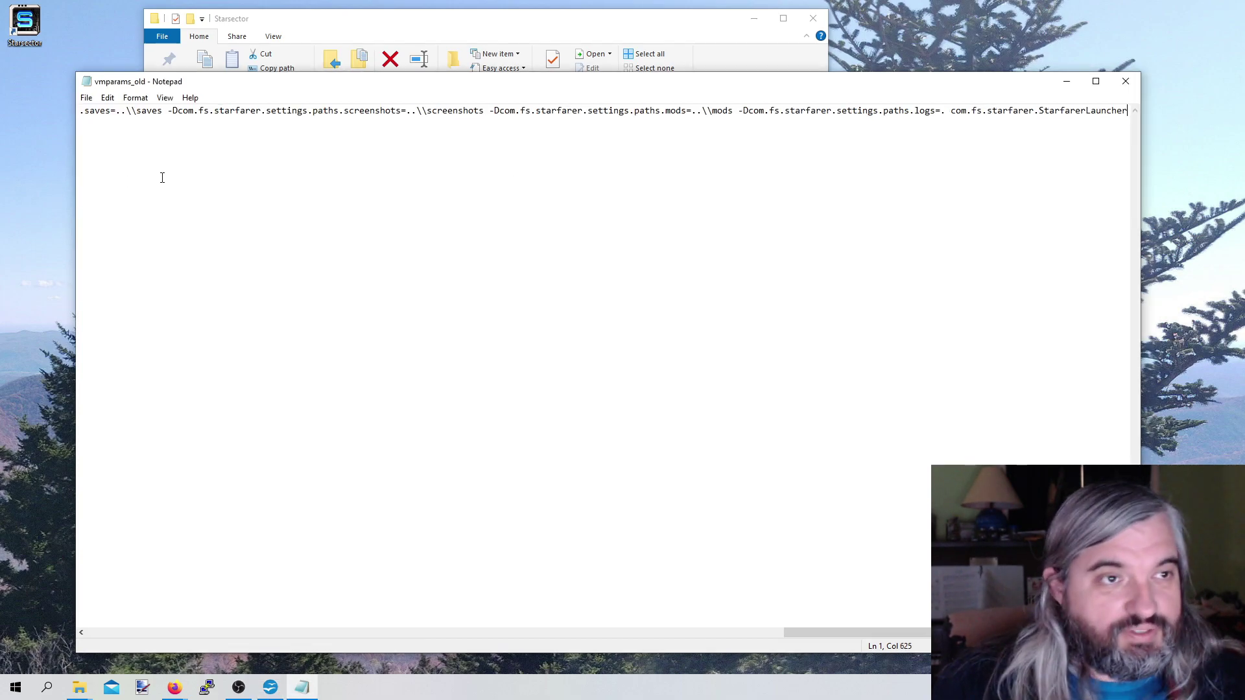
key("Return")
key("Return")
key("ctrl+v")
key("Up")
key("Up")
key("Up")
key("Up")
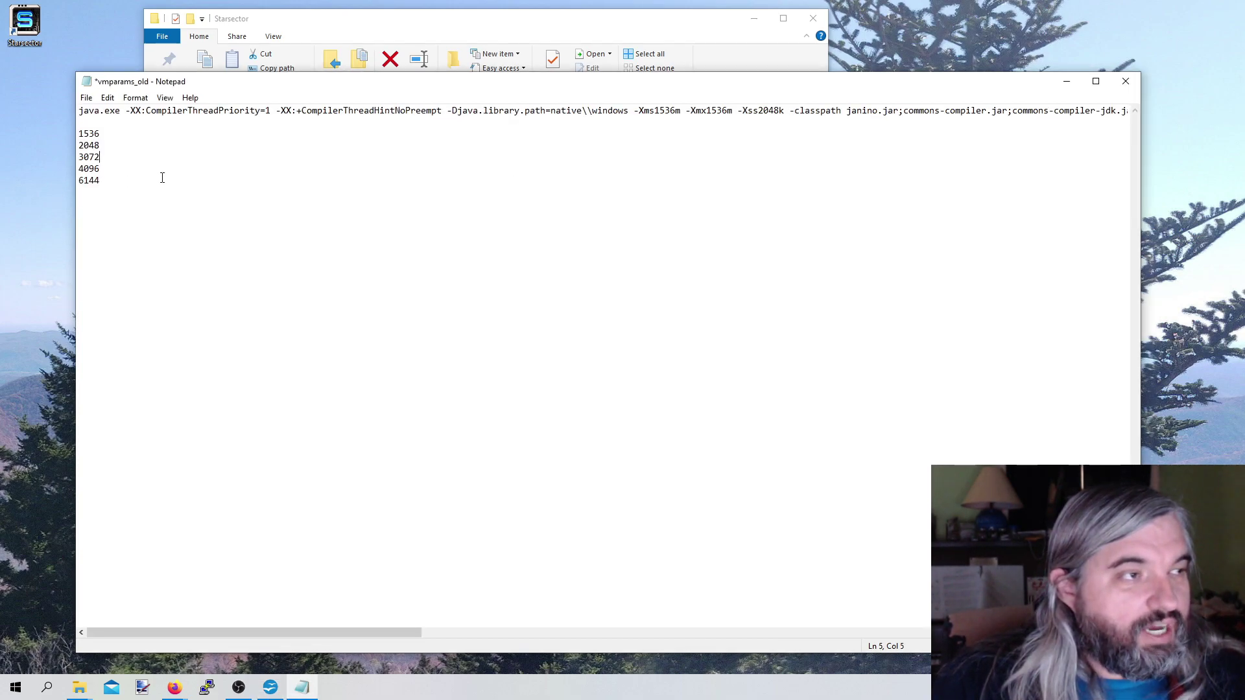
key("Down")
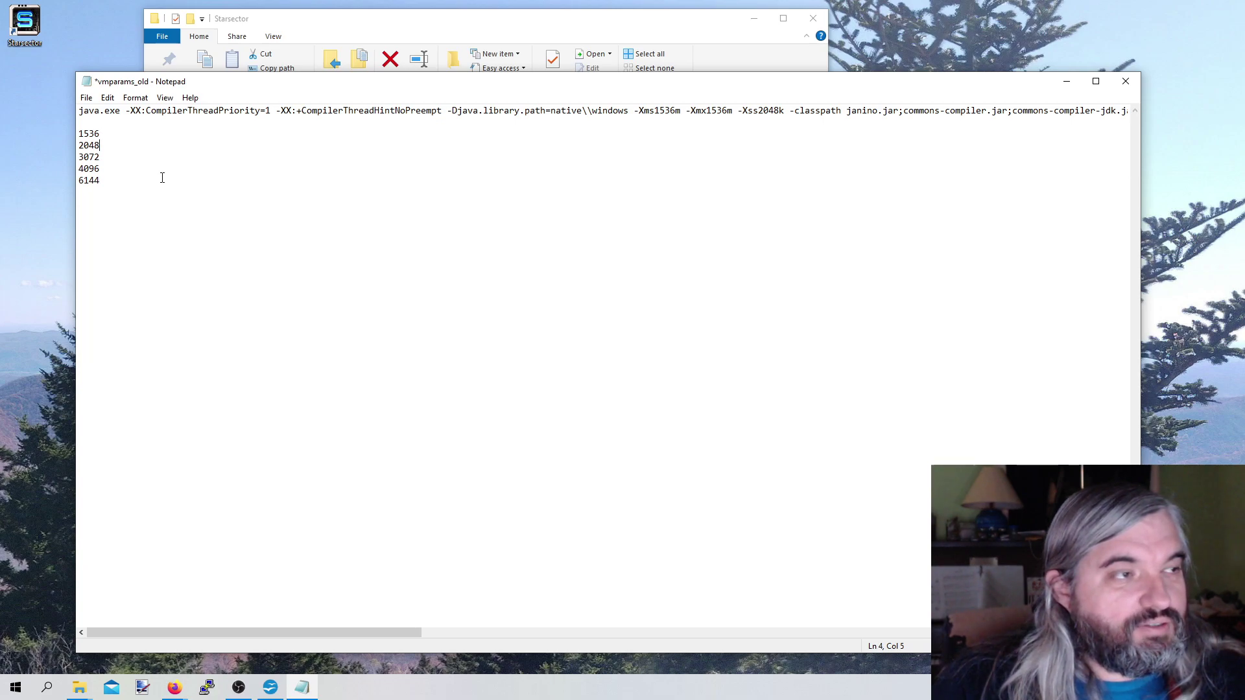
key("Down")
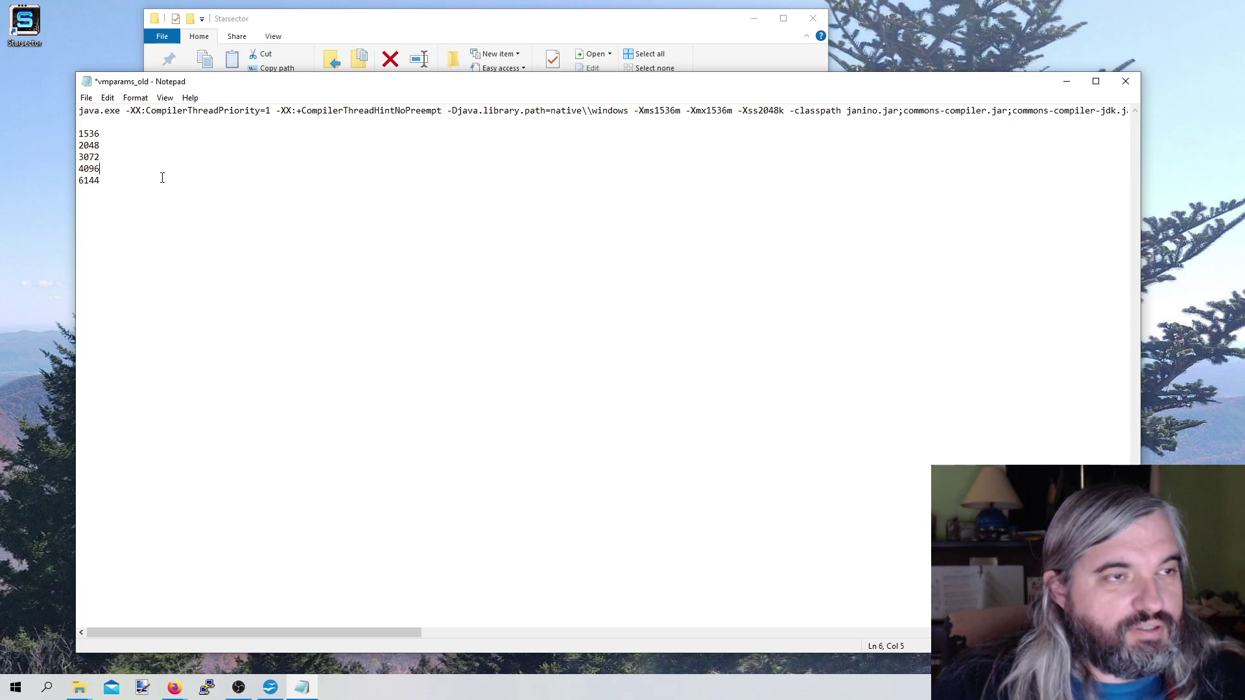
key("ctrl+Home")
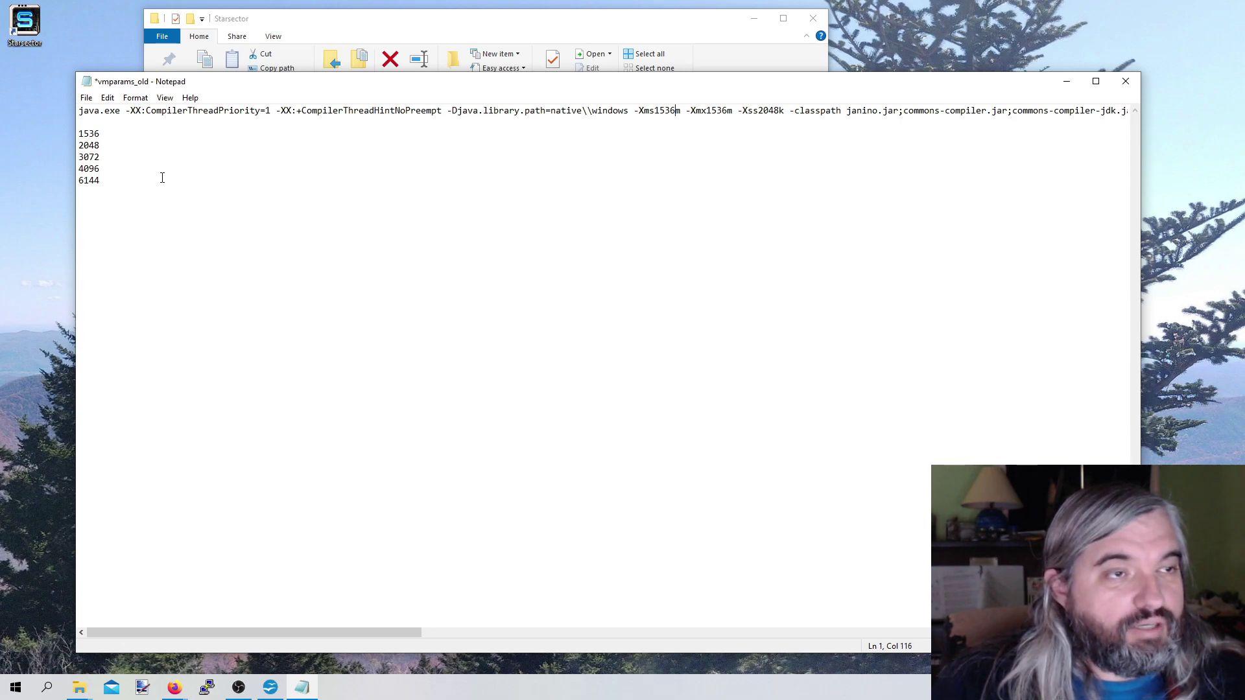
- Change both -Xms and -Xmx from 1536m to 6144m and delete the pasted size list
key("BackSpace")
key("BackSpace")
key("BackSpace")
key("BackSpace")
type("614")
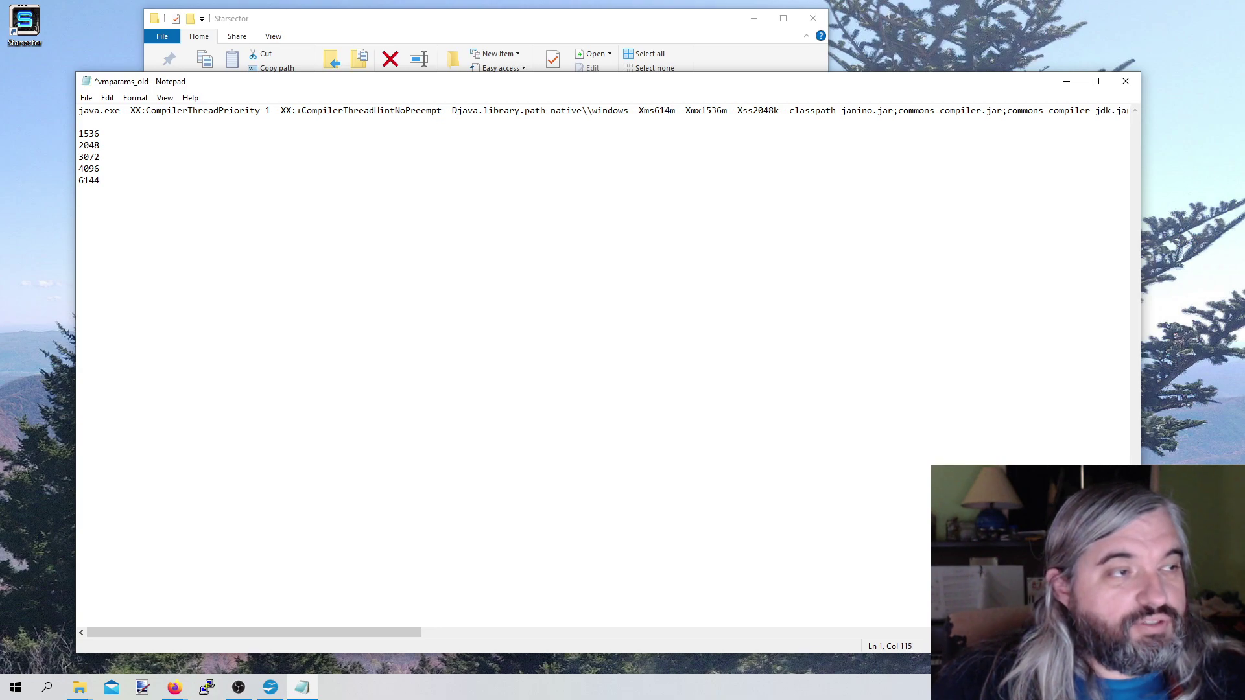
type("4")
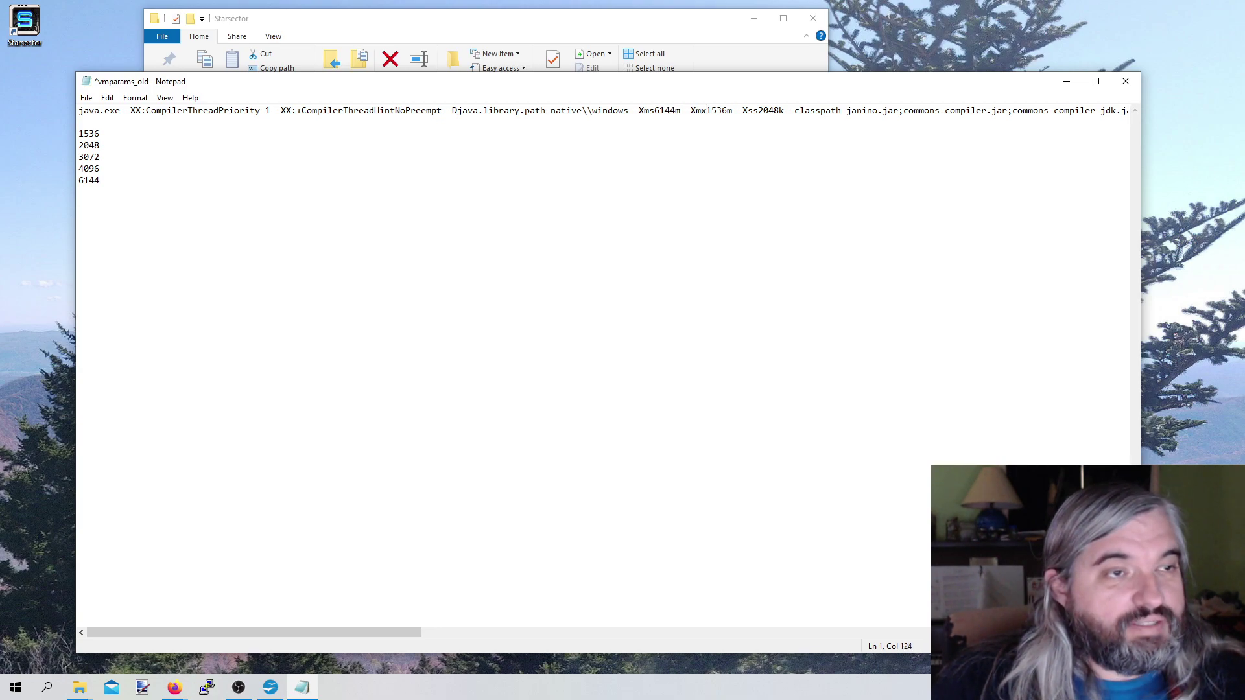
key("BackSpace")
key("BackSpace")
key("BackSpace")
key("BackSpace")
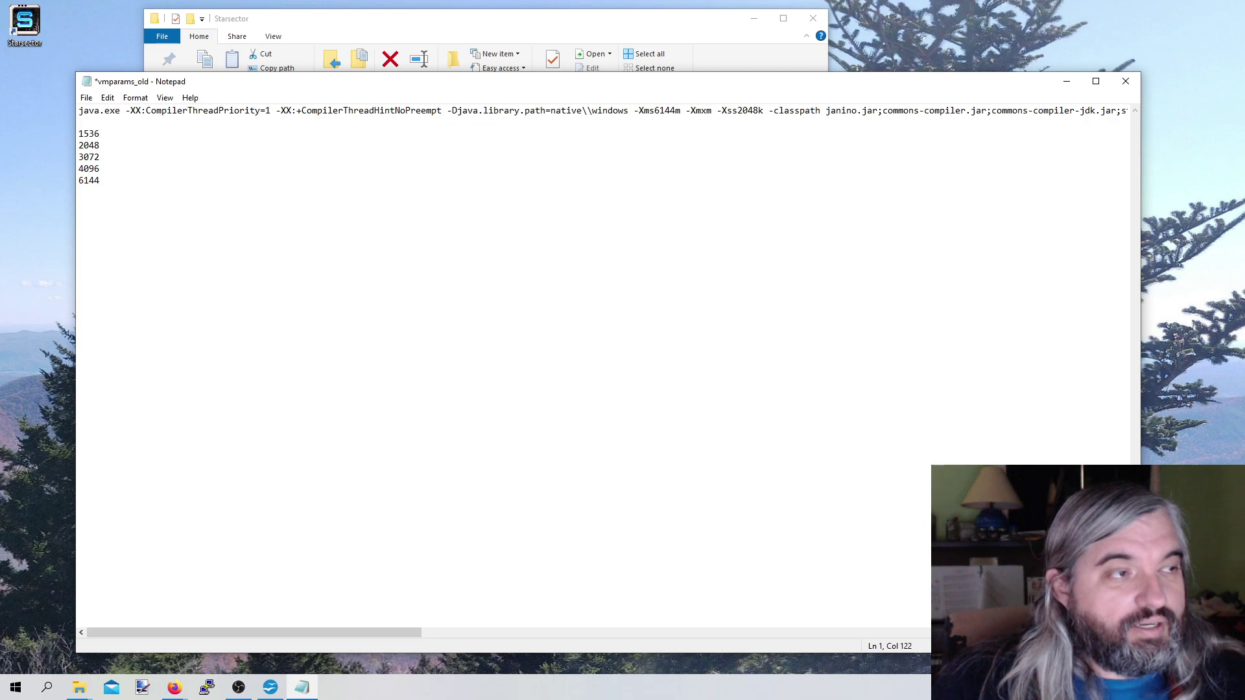
type("6144")
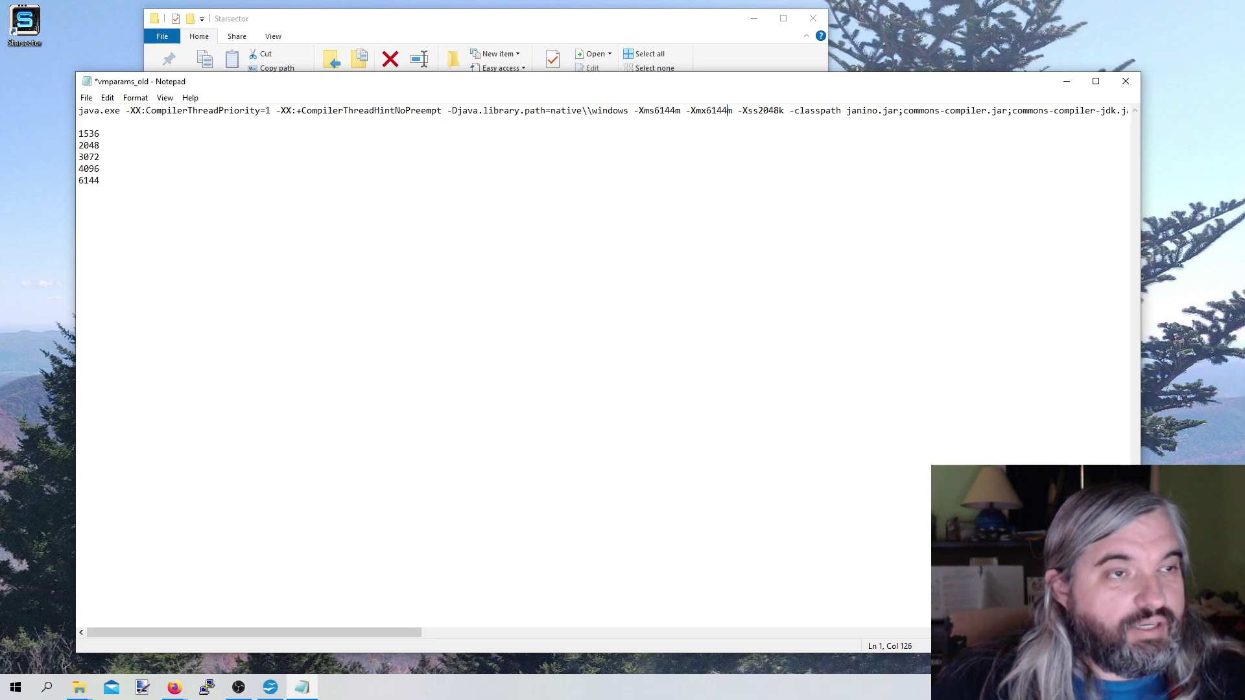
left_click(489, 262)
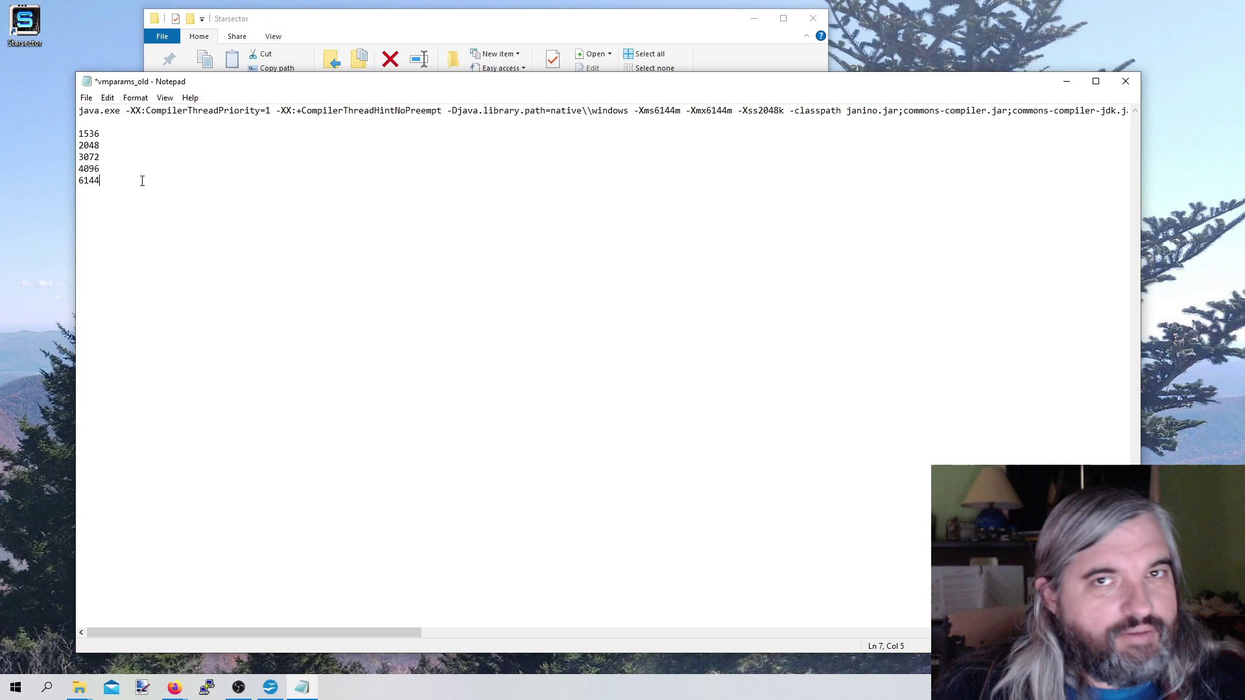
left_click_drag(170, 184, 70, 130)
key("Delete")
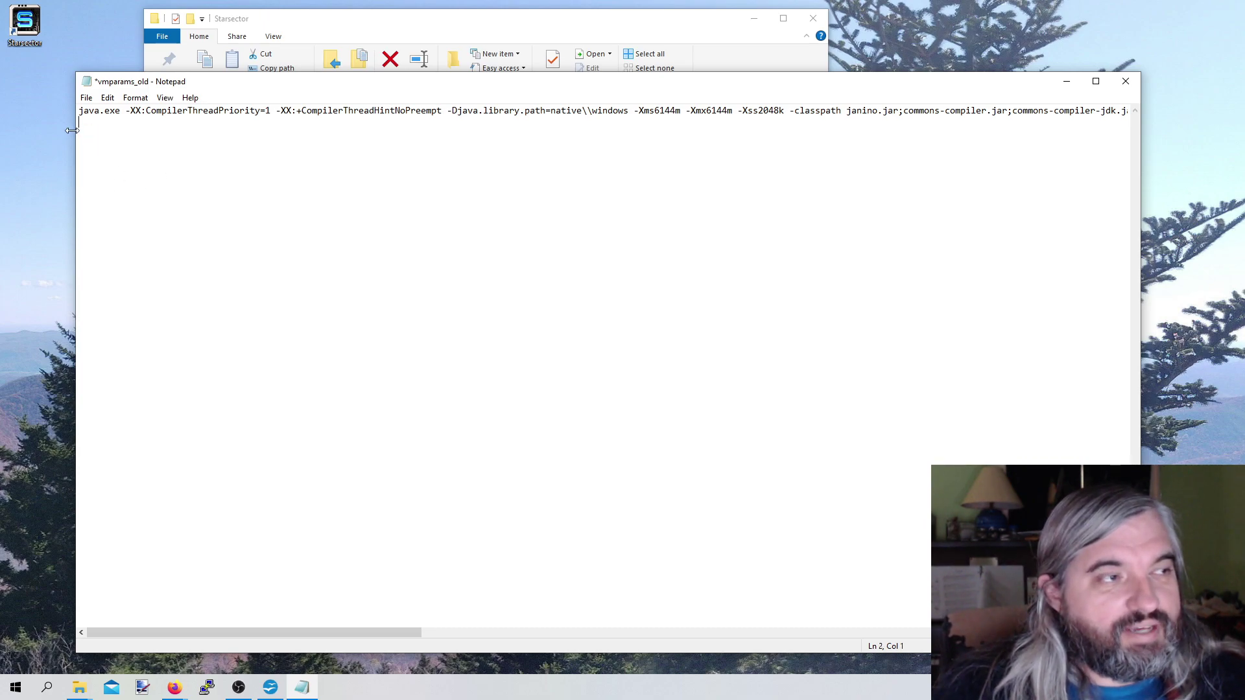
key("BackSpace")
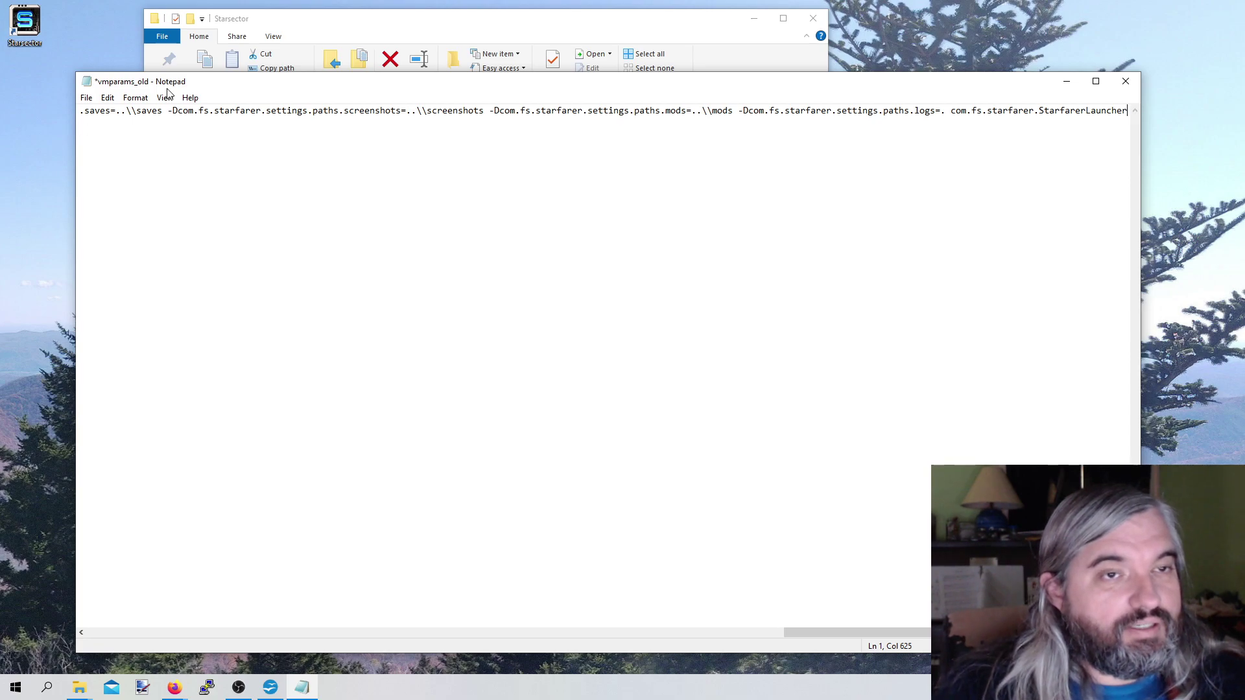
- Save the edited settings as a text document named vmparams, accepting the save-location prompt
left_click(86, 98)
left_click(102, 173)
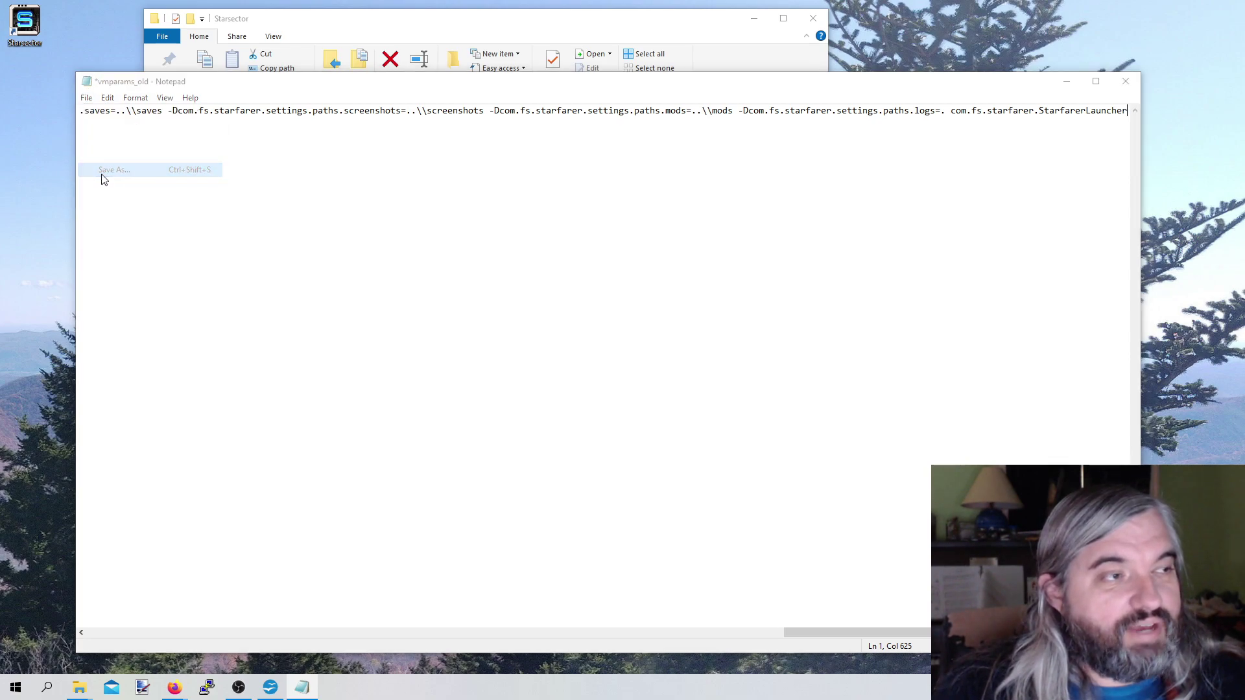
left_click(236, 387)
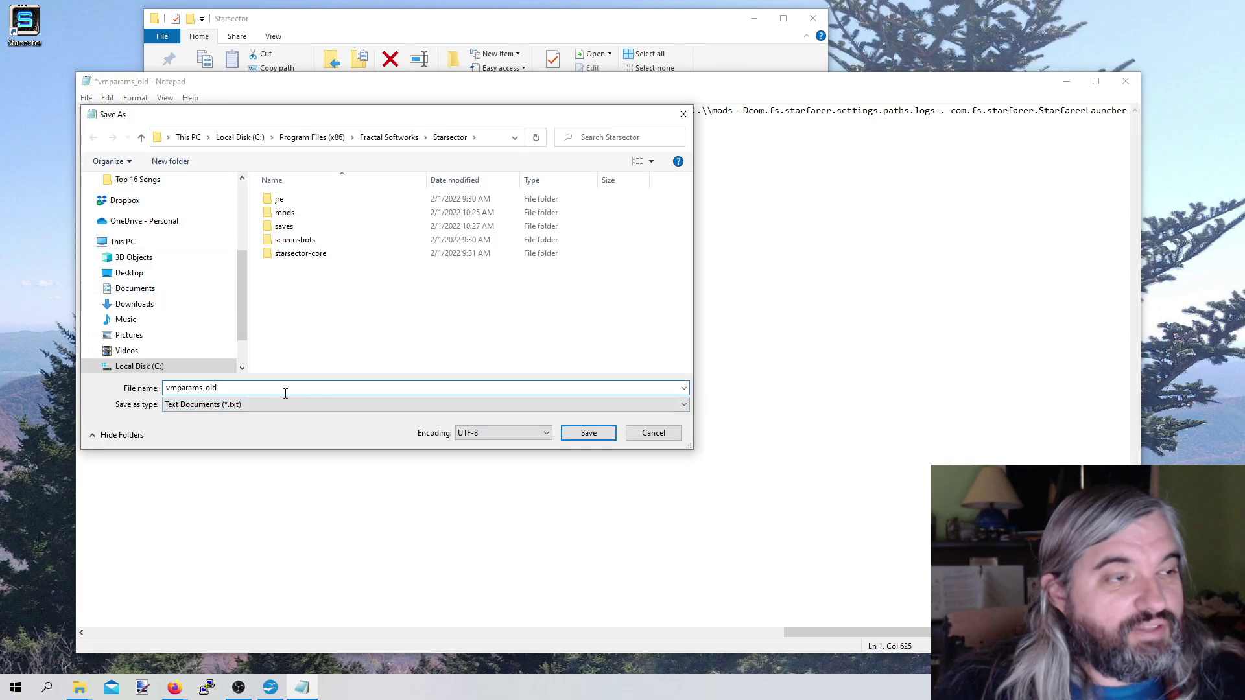
key("BackSpace")
key("BackSpace")
key("BackSpace")
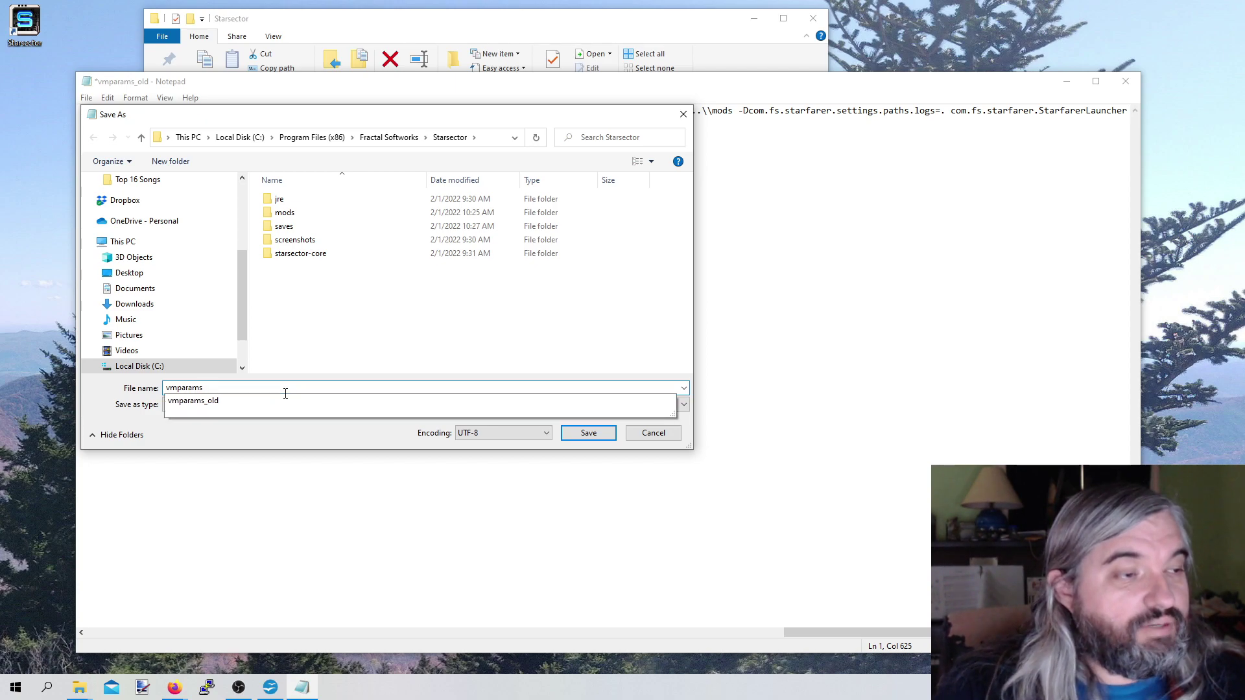
key("Escape")
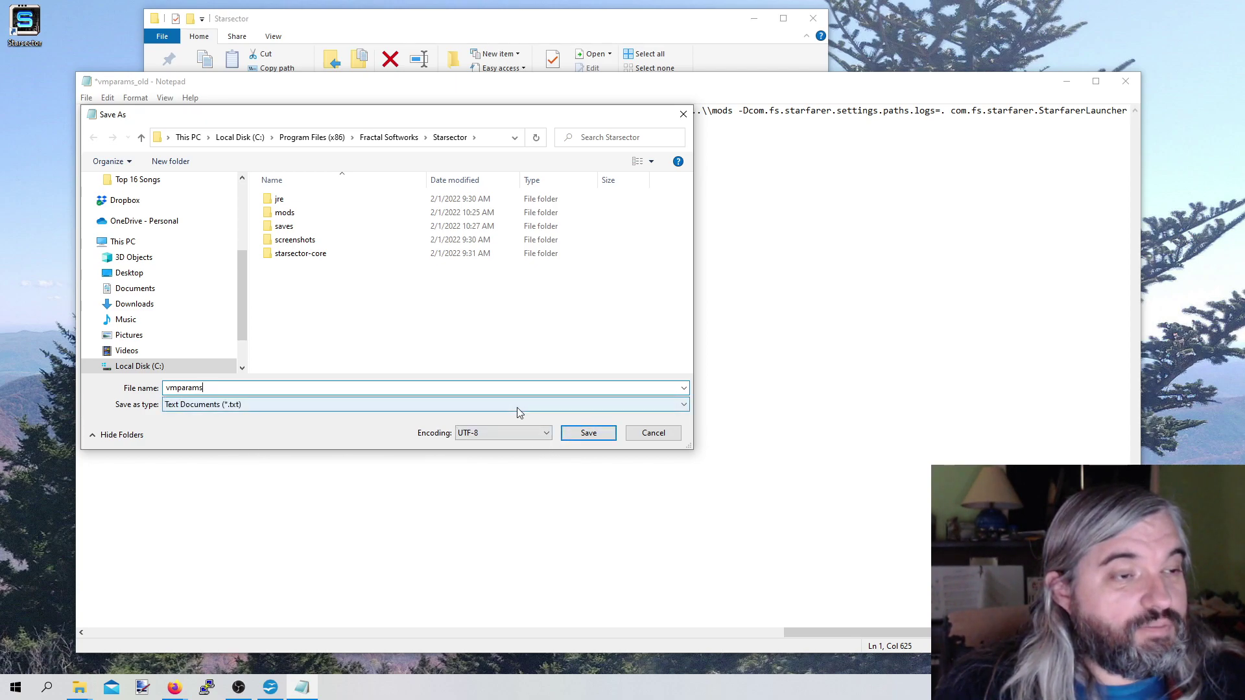
left_click(516, 407)
left_click(516, 409)
left_click(590, 434)
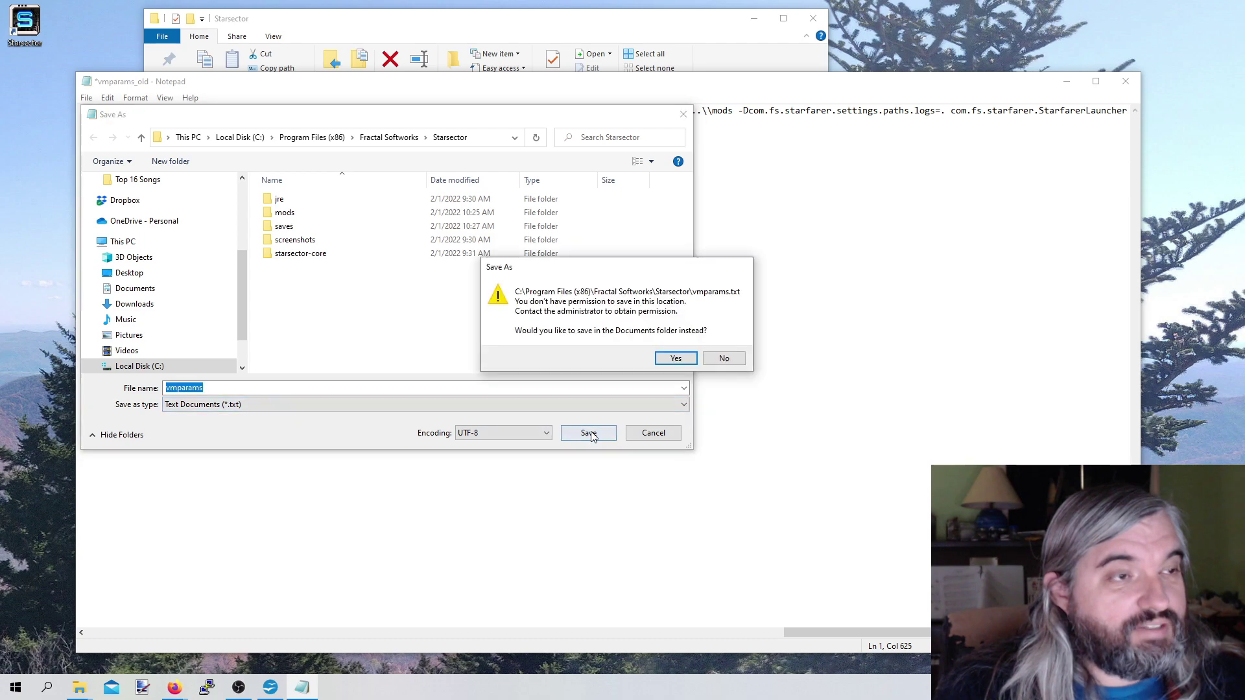
left_click(676, 359)
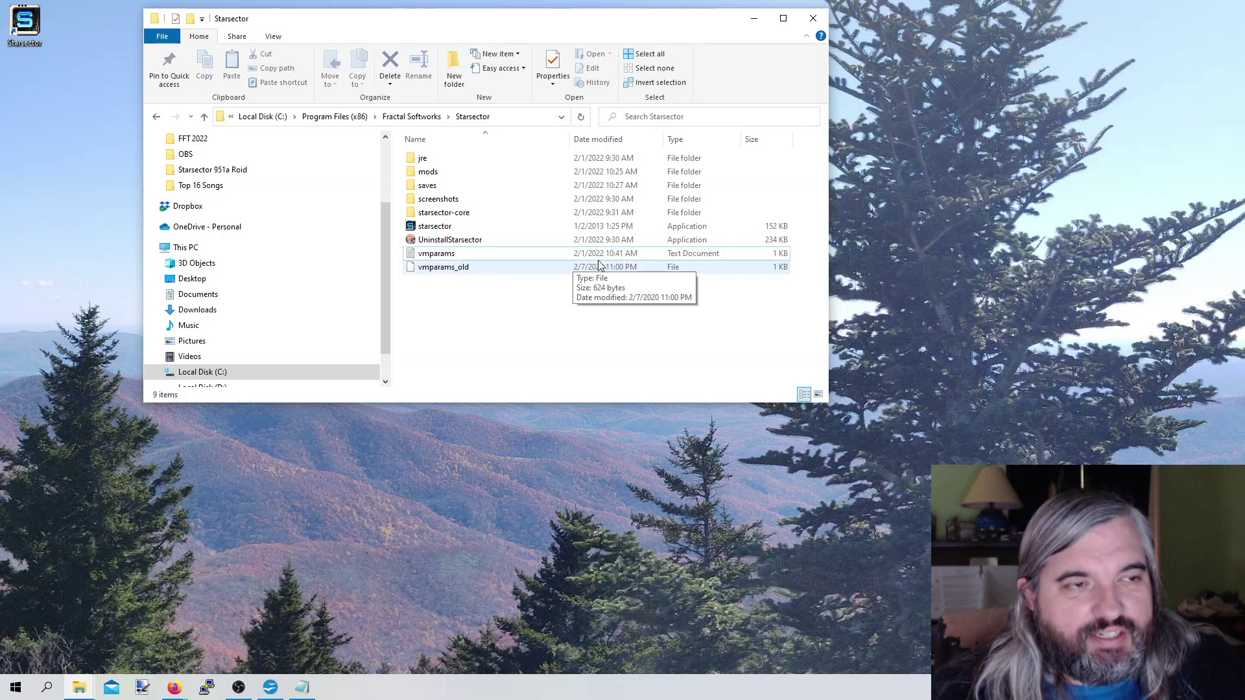
- Inspect vmparams' Properties tabs, confirming it is a Notepad-opened Text Document (.txt), then close them
right_click(439, 254)
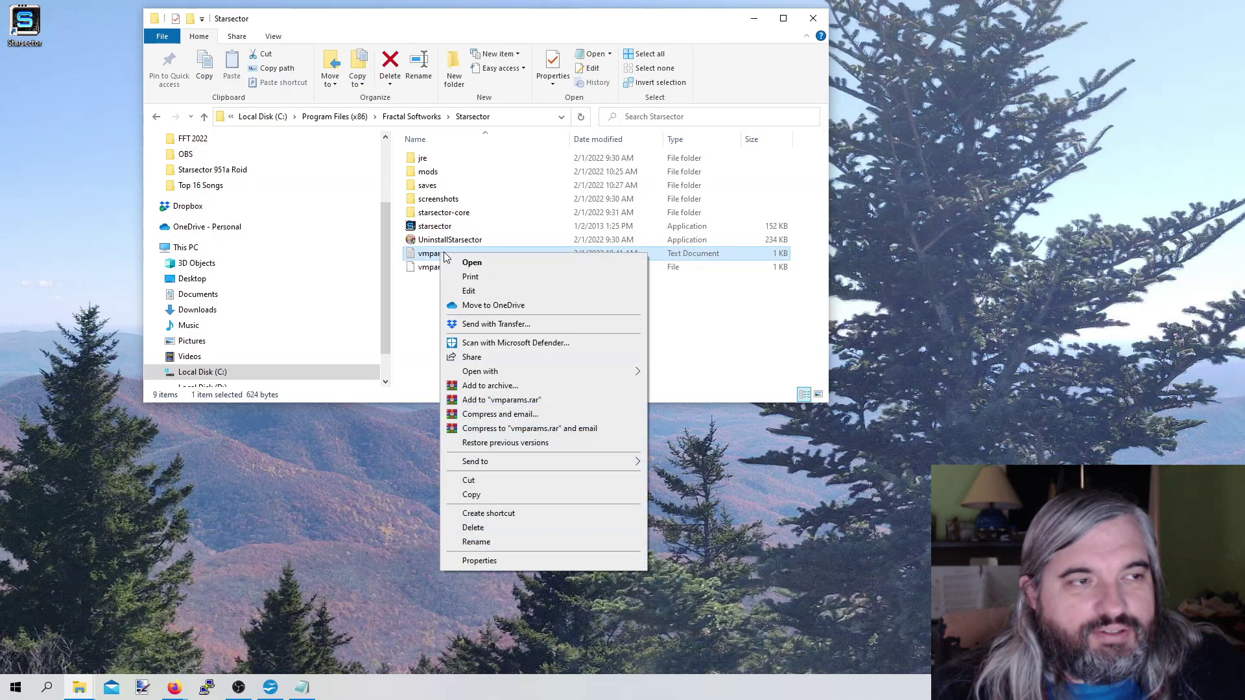
left_click(480, 560)
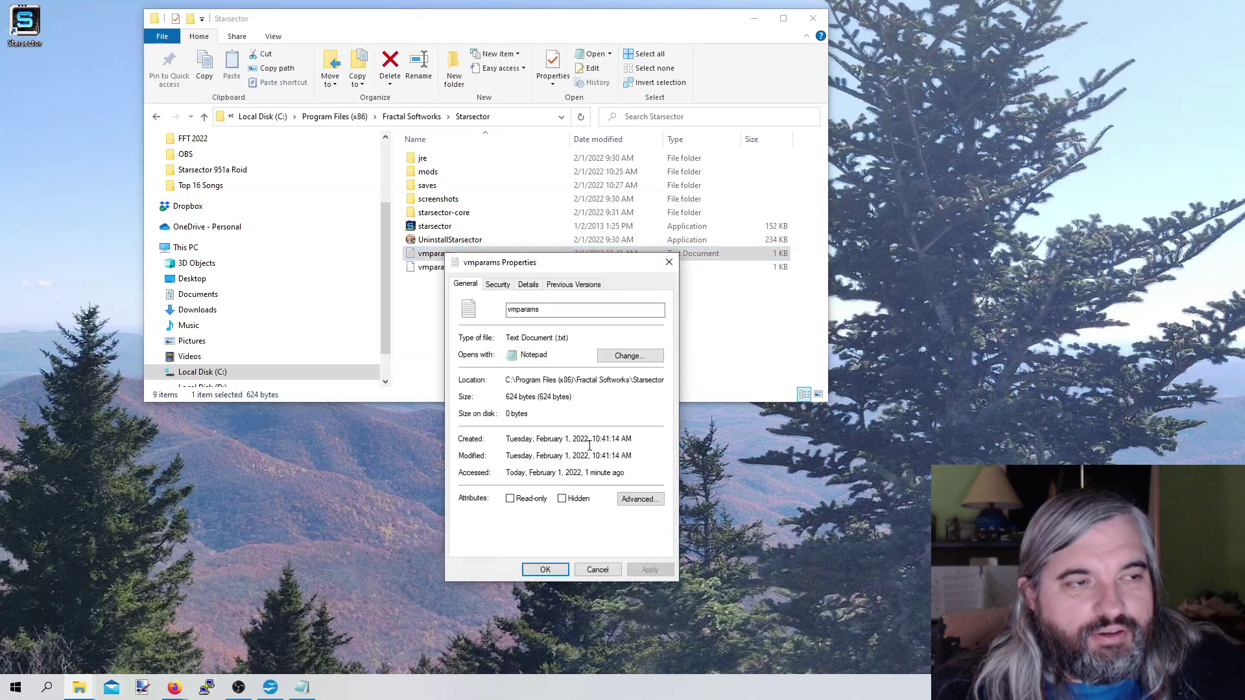
left_click(628, 360)
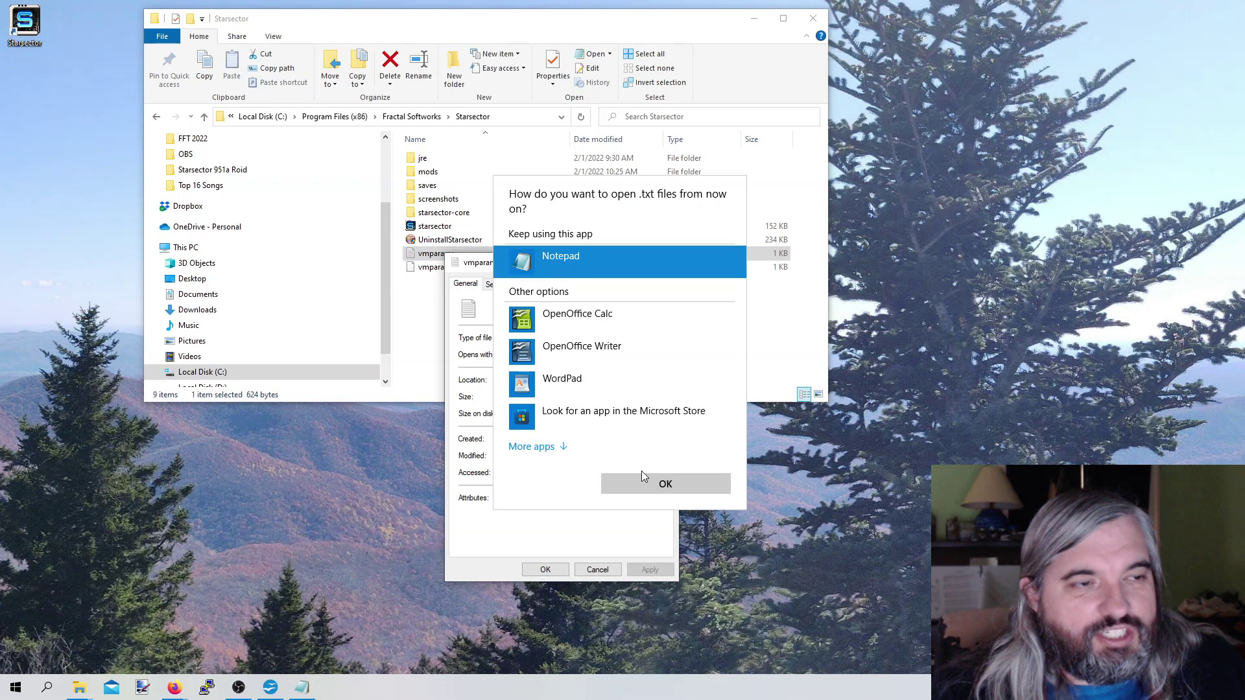
left_click(642, 483)
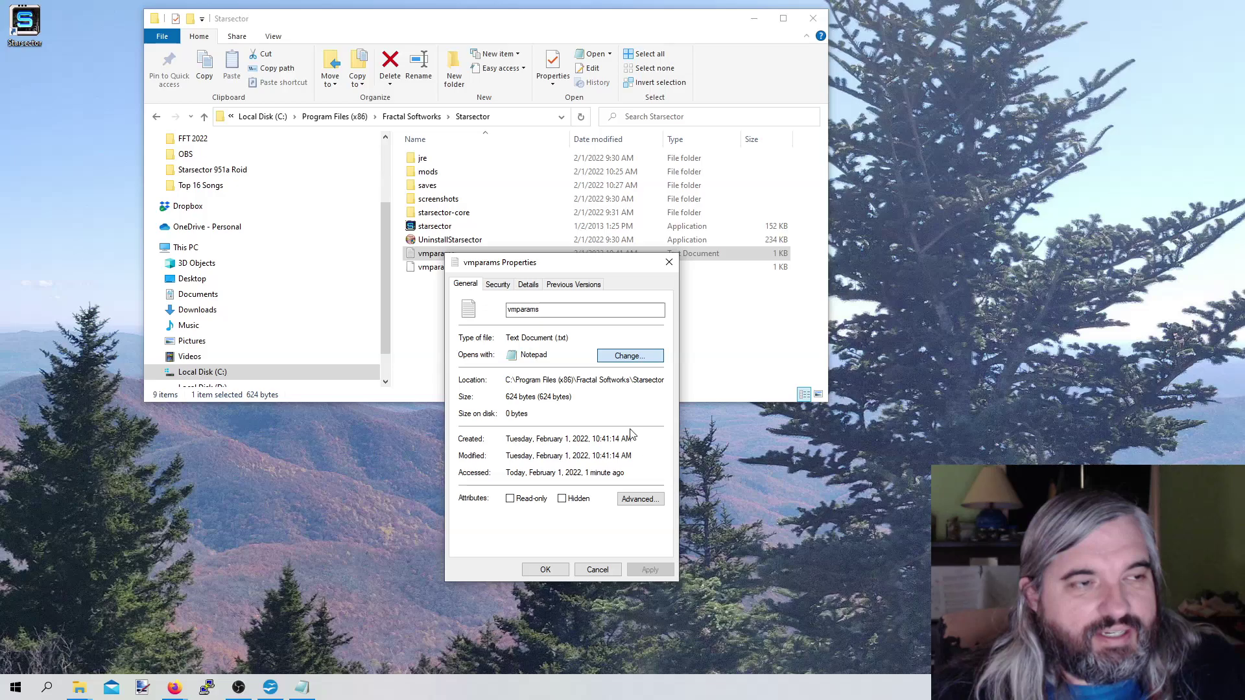
left_click(503, 289)
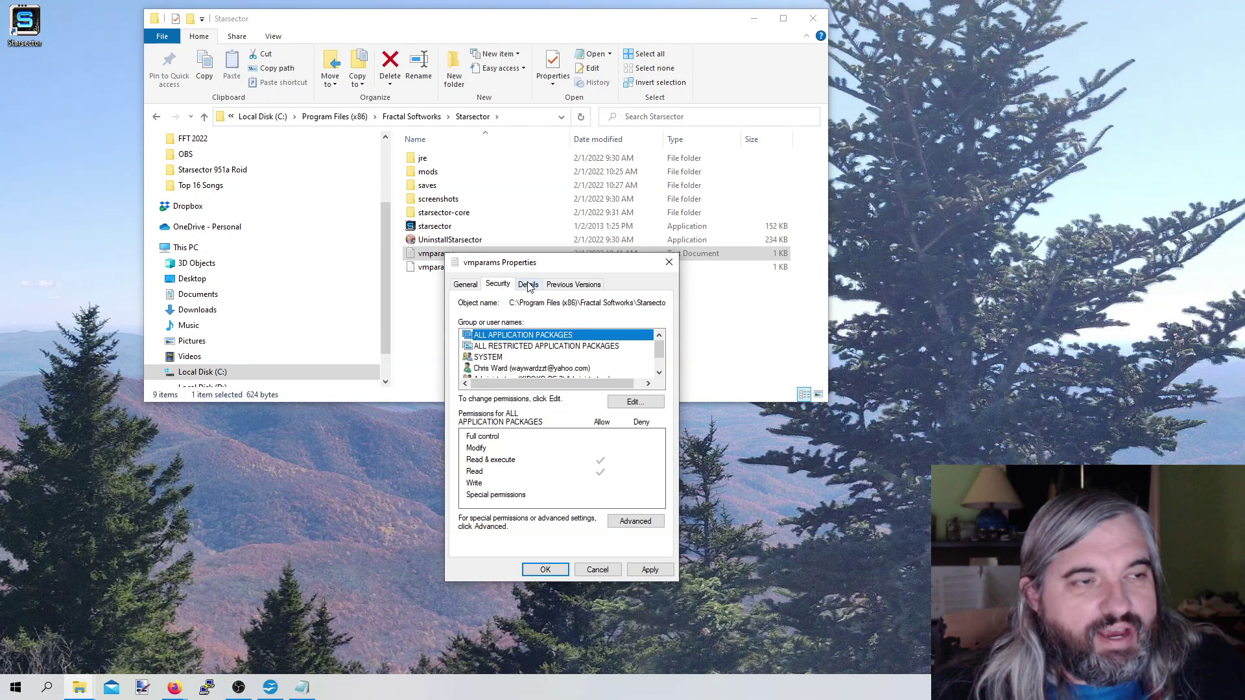
left_click(530, 287)
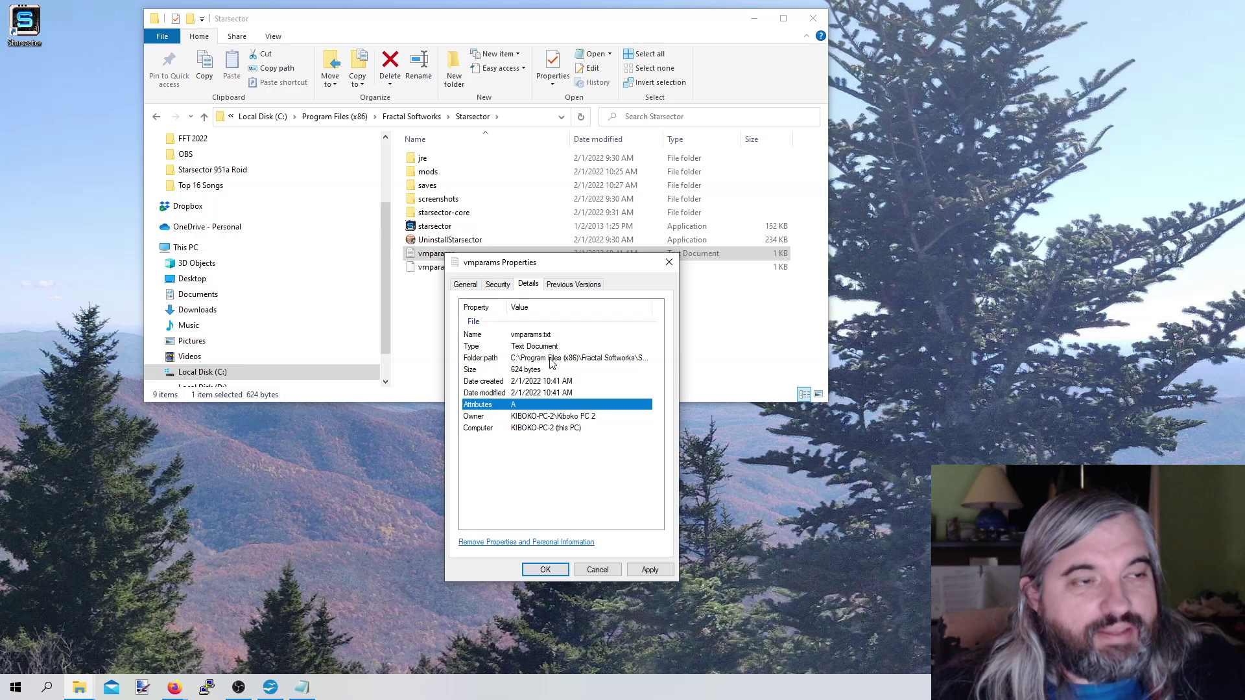
left_click(573, 285)
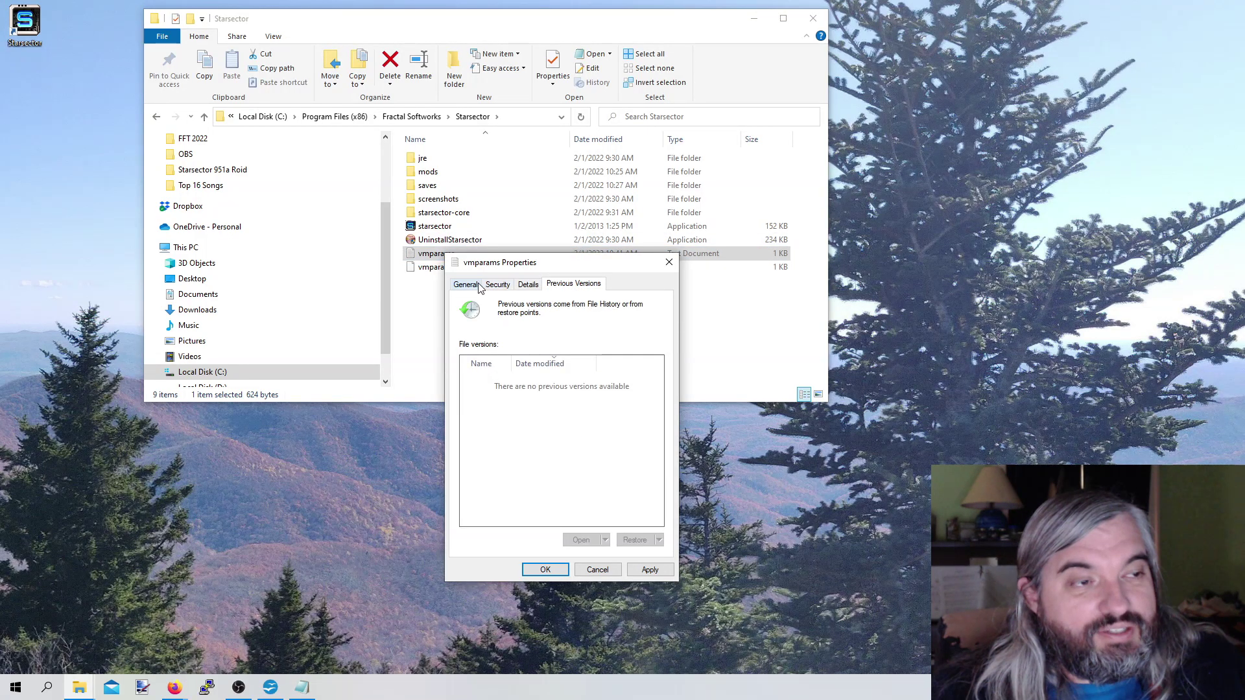
left_click(475, 287)
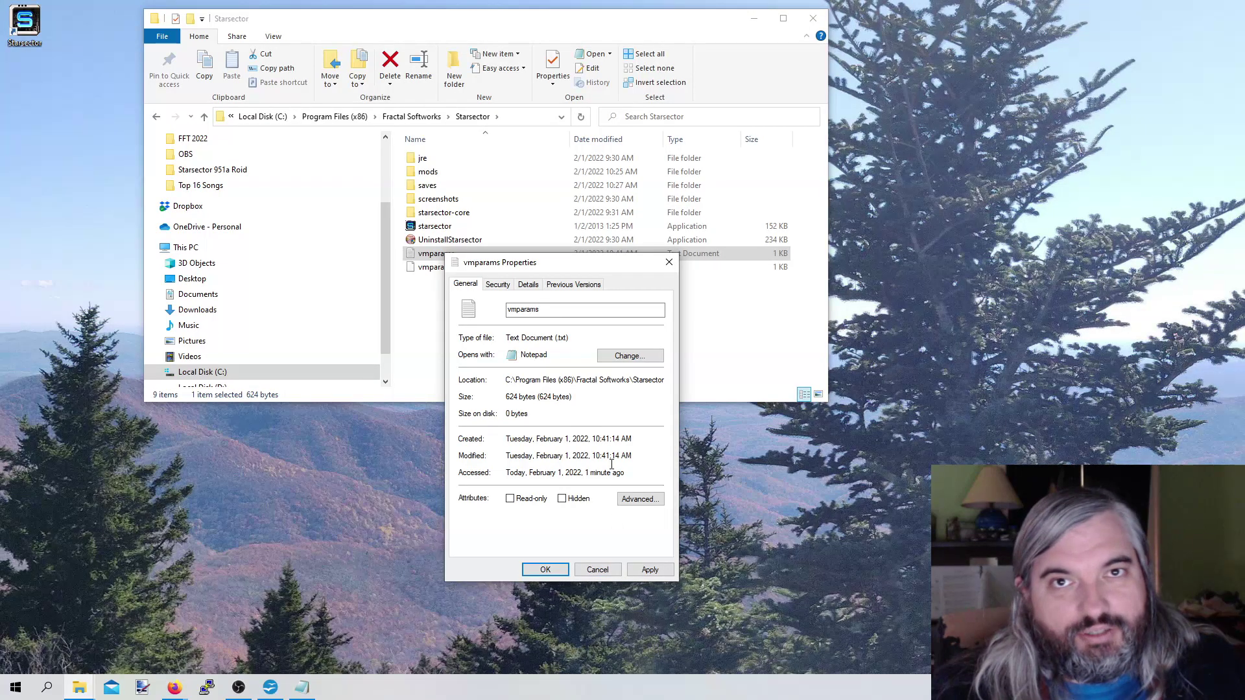
key("Escape")
left_click(445, 297)
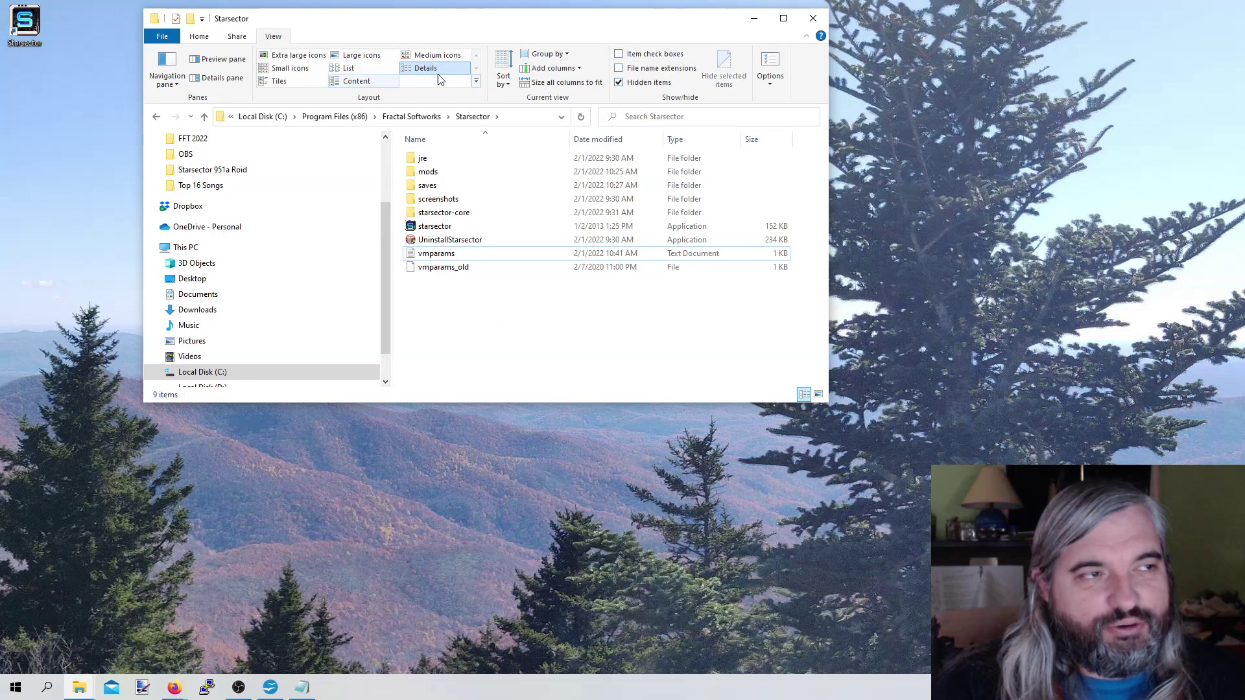
- Turn on File name extensions in the View ribbon
left_click(197, 40)
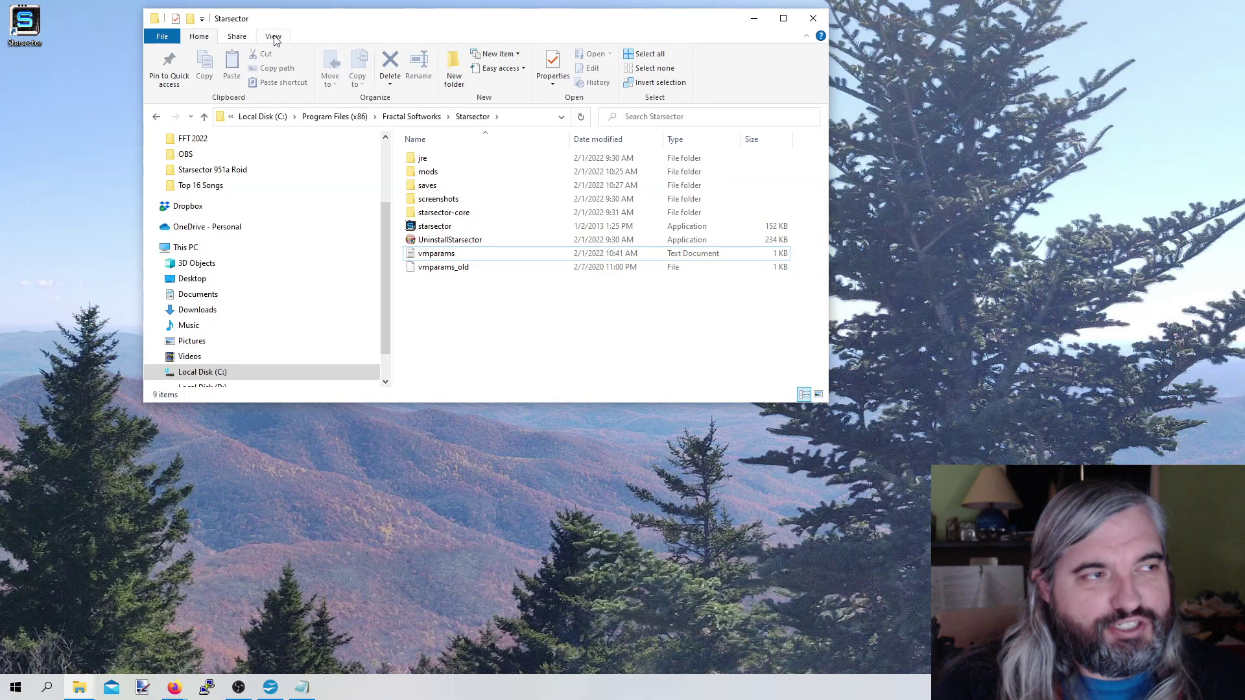
left_click(275, 39)
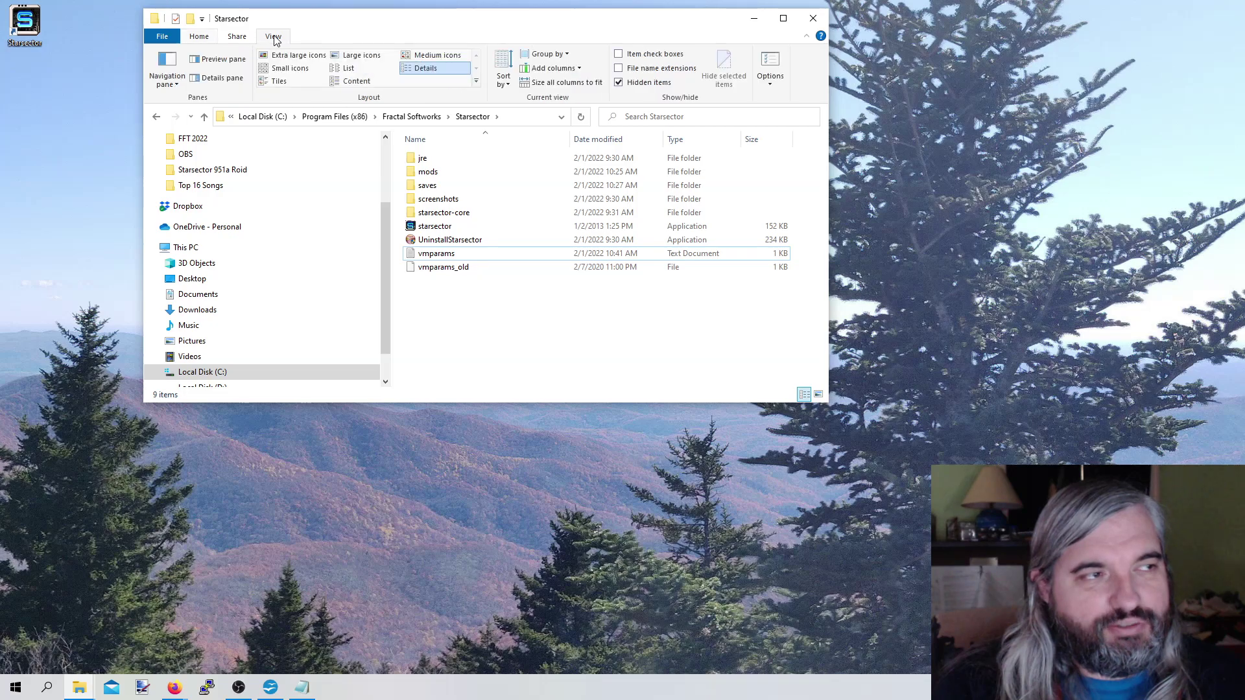
left_click(619, 68)
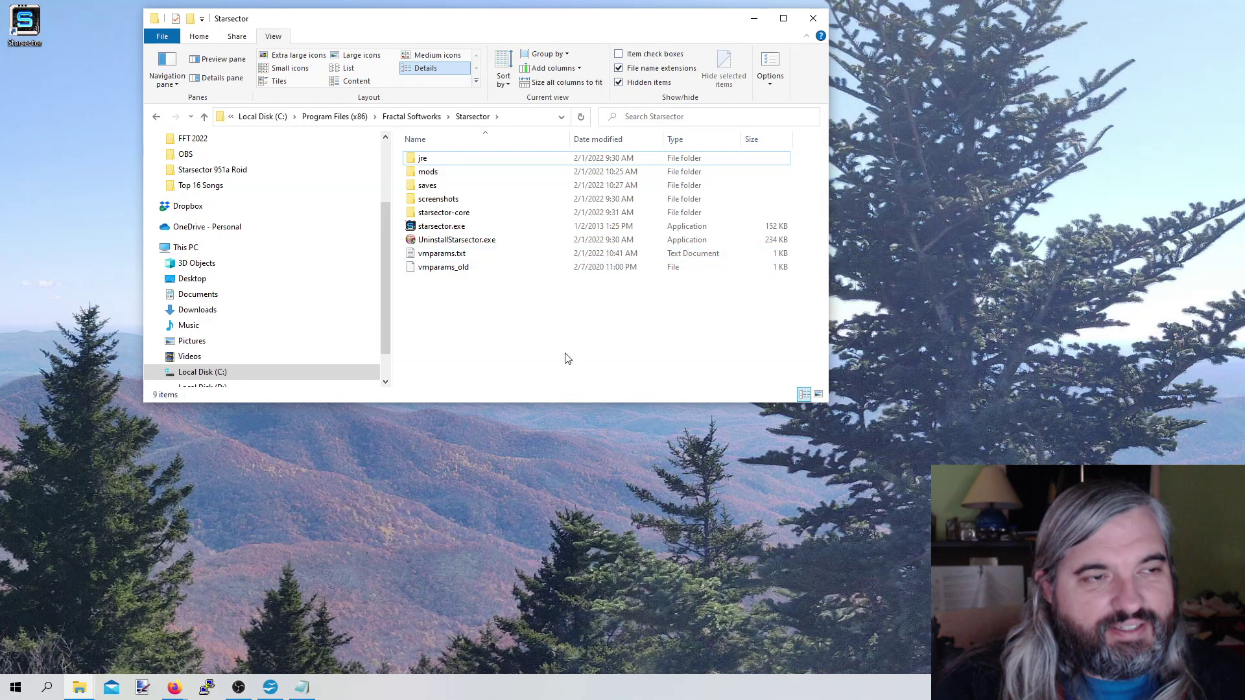
- Rename vmparams.txt to vmparams, accepting the extension warning and administrator prompt
left_click(470, 257)
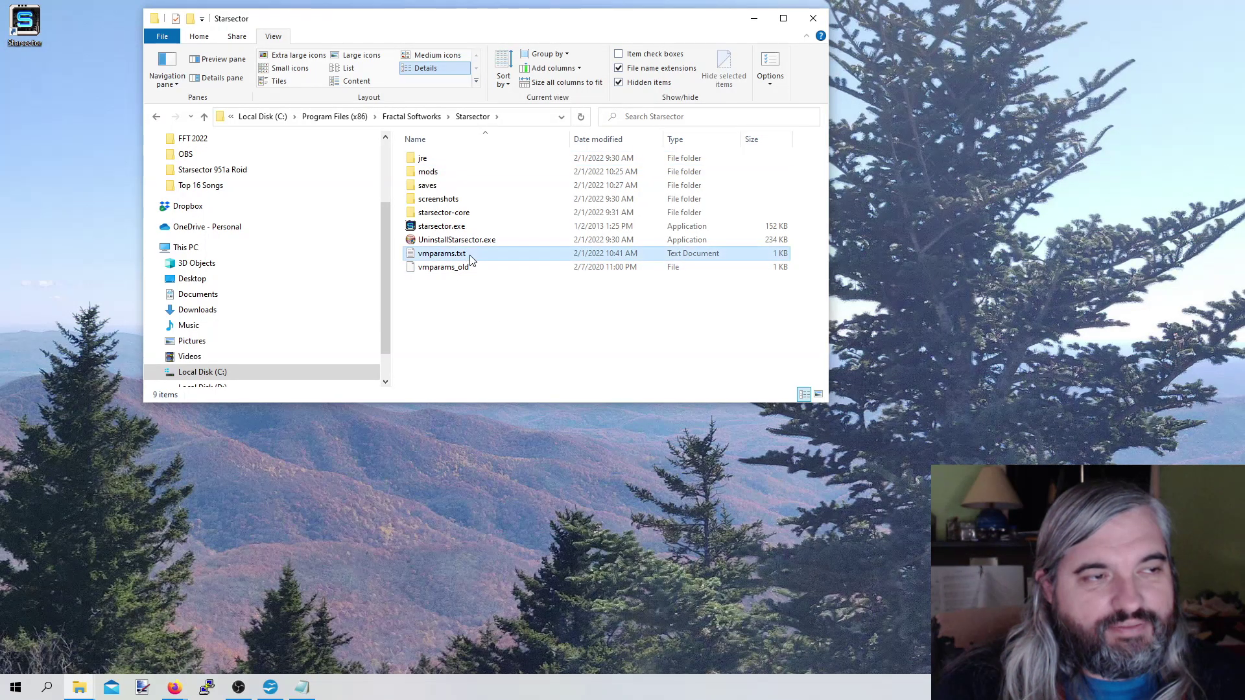
left_click(466, 258)
left_click(467, 258)
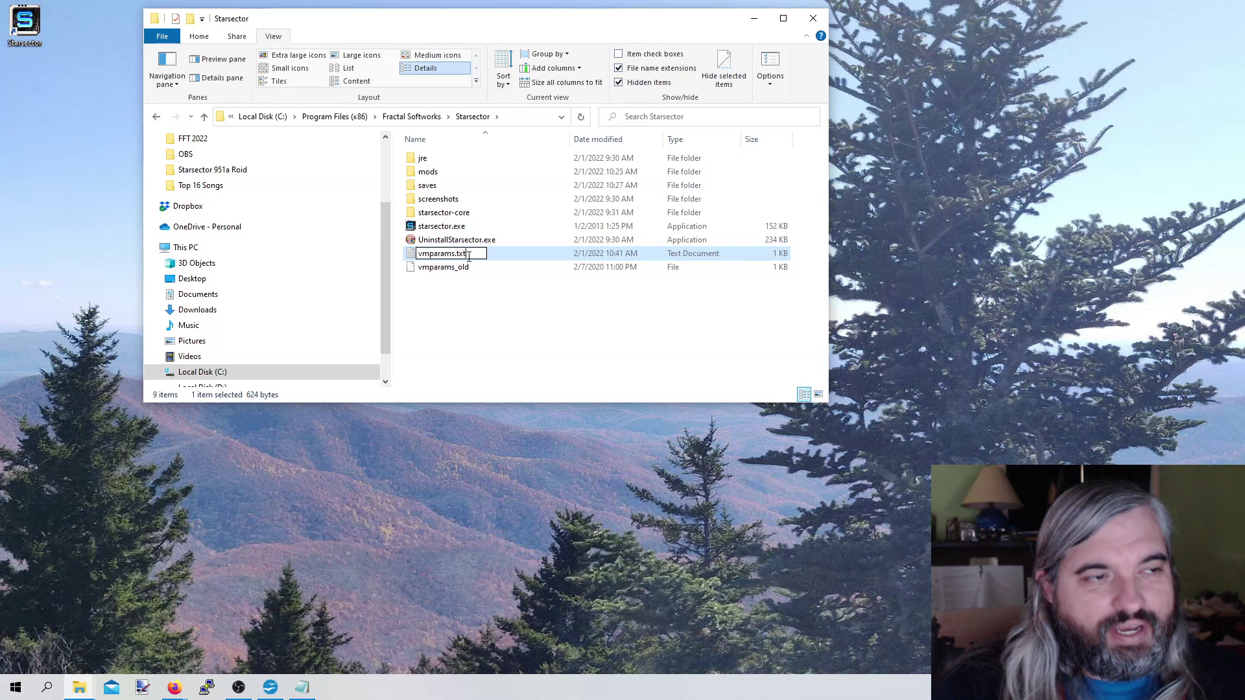
key("BackSpace")
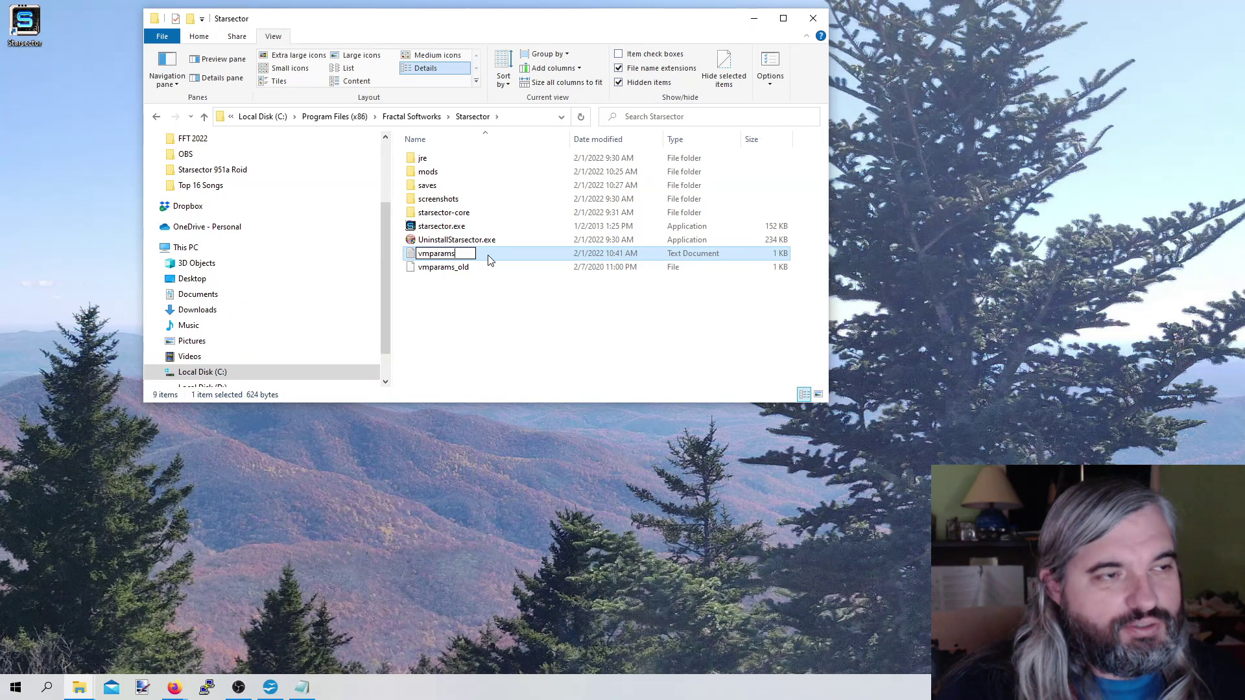
key("Return")
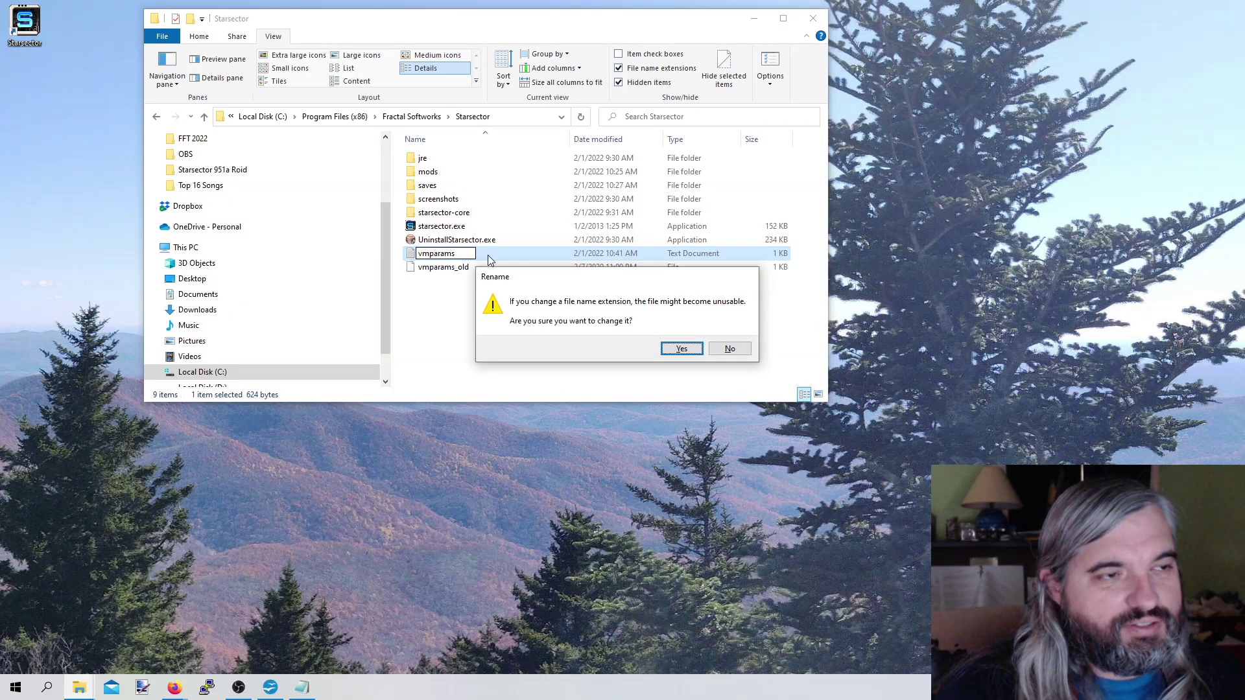
left_click(689, 352)
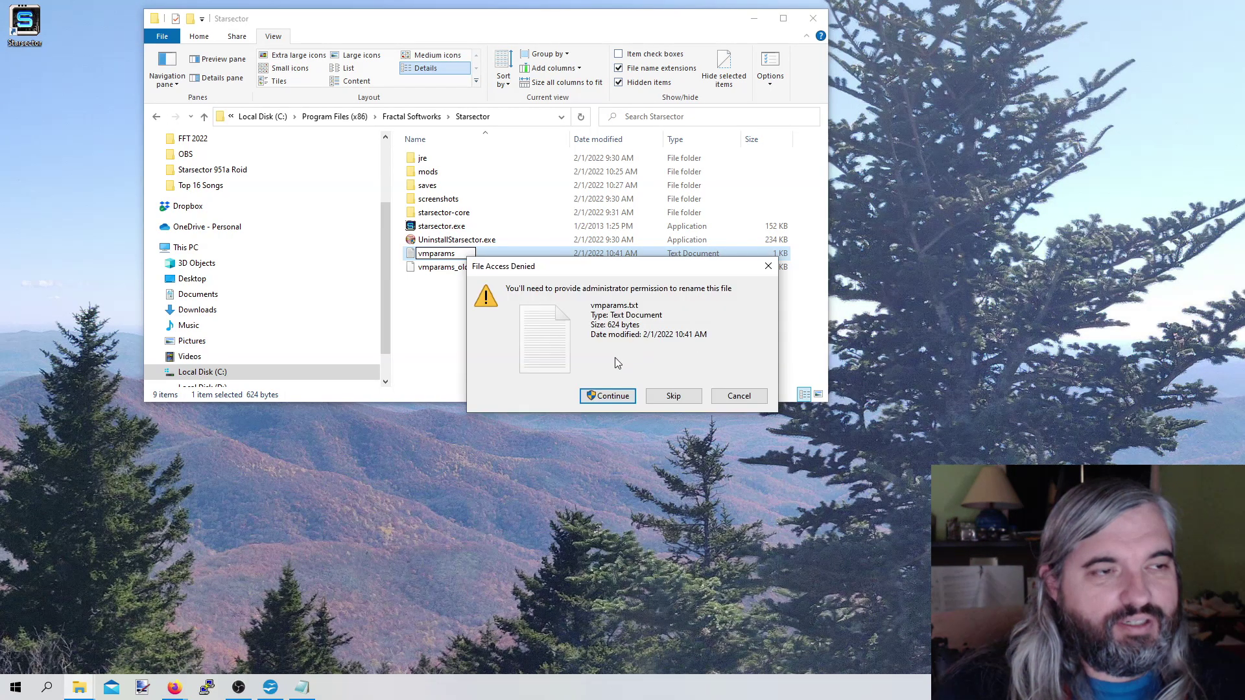
left_click(621, 396)
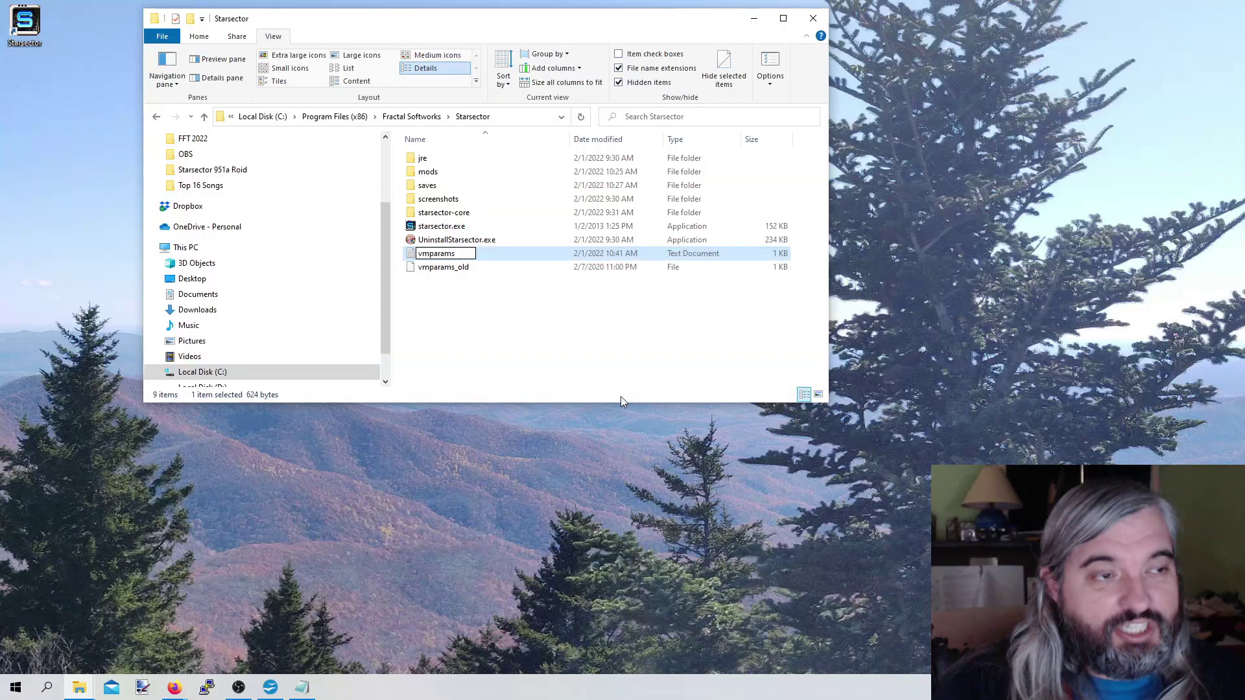
left_click(450, 293)
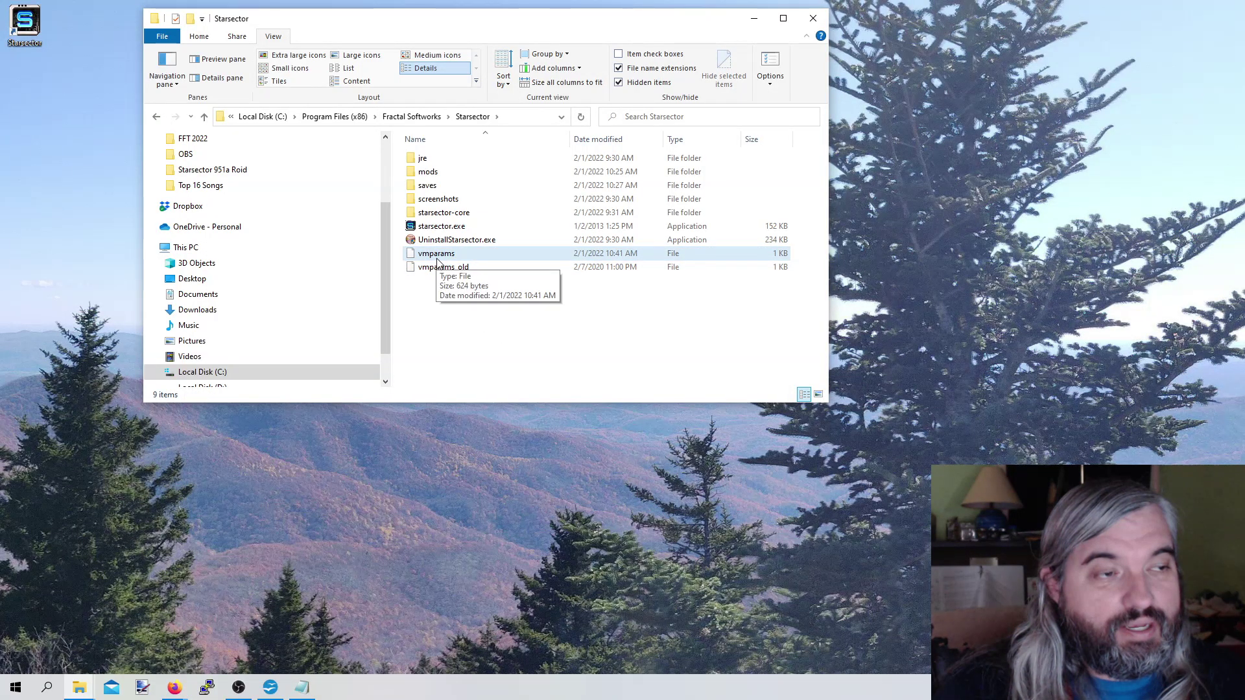
right_click(447, 260)
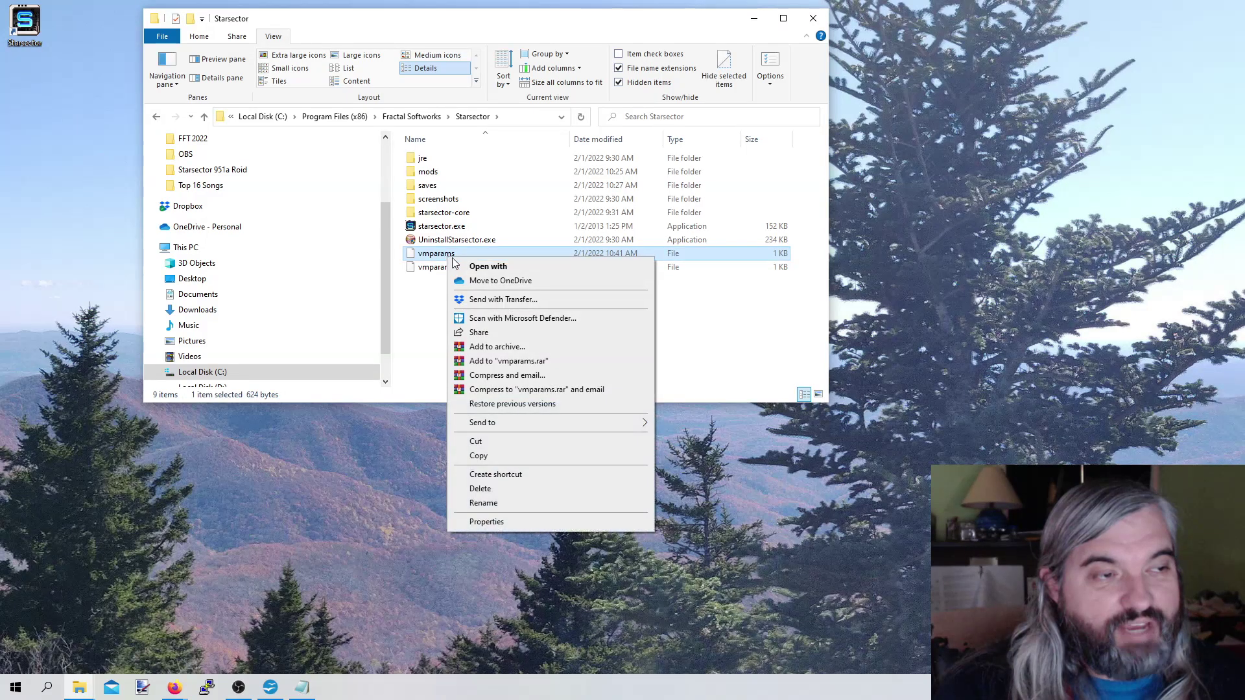
left_click(520, 270)
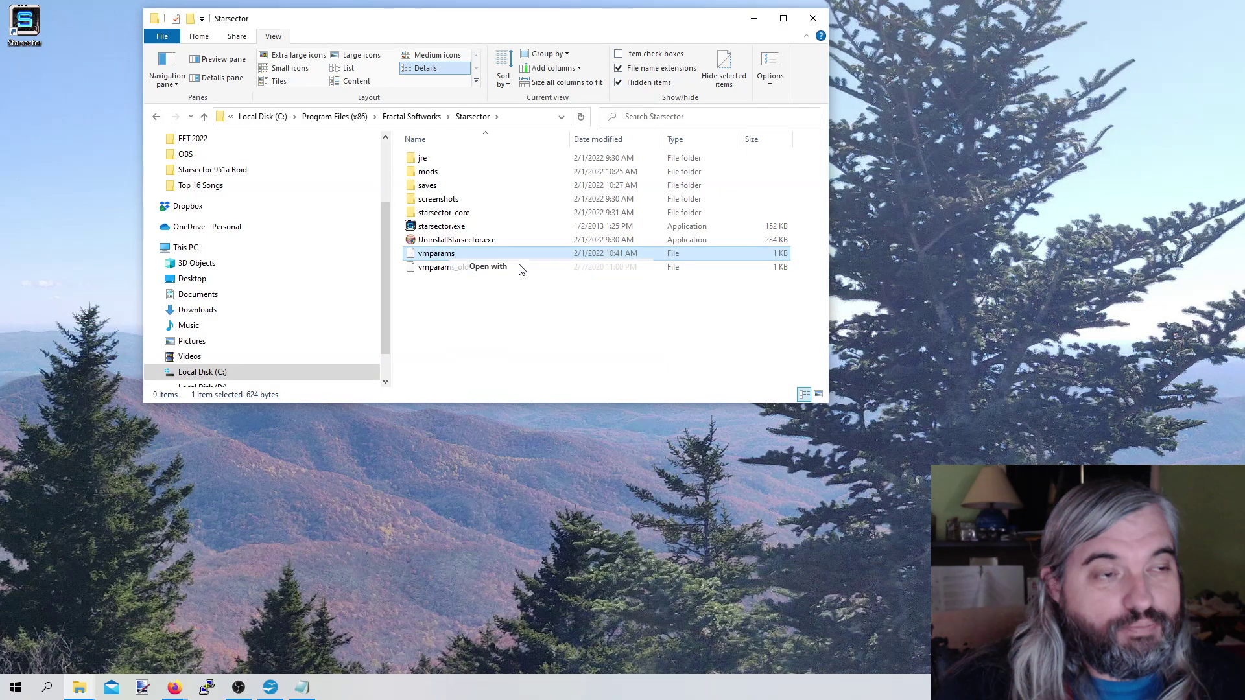
left_click(585, 284)
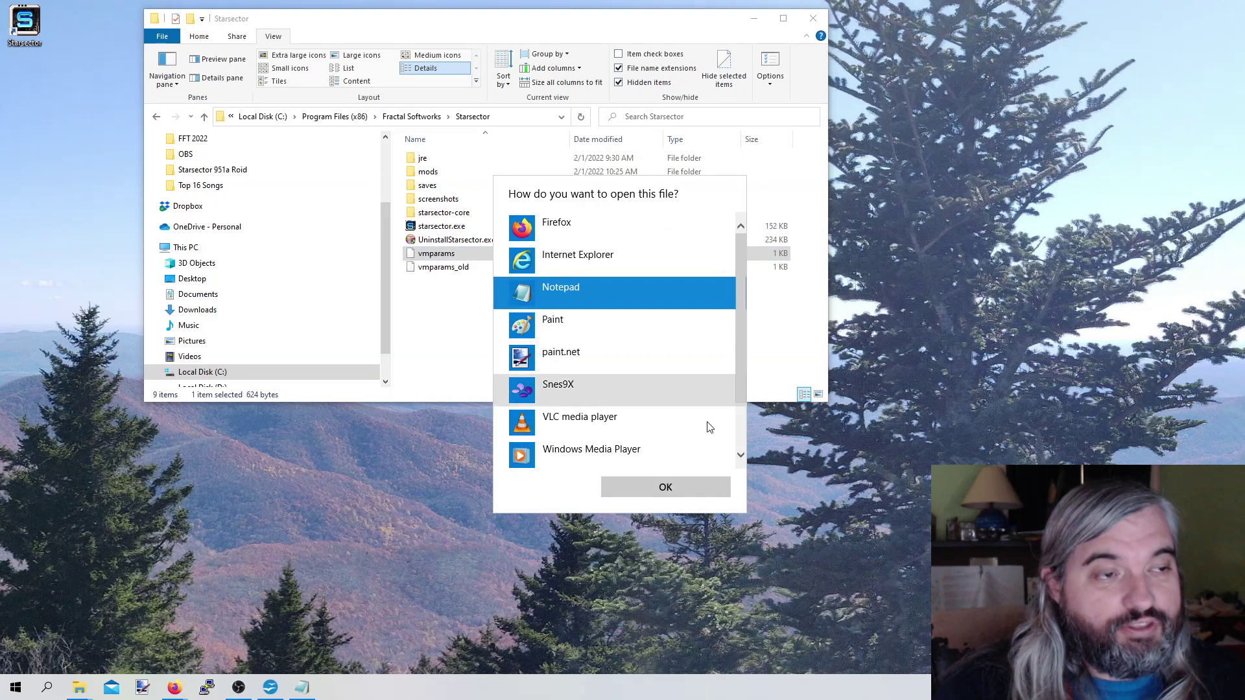
left_click(686, 486)
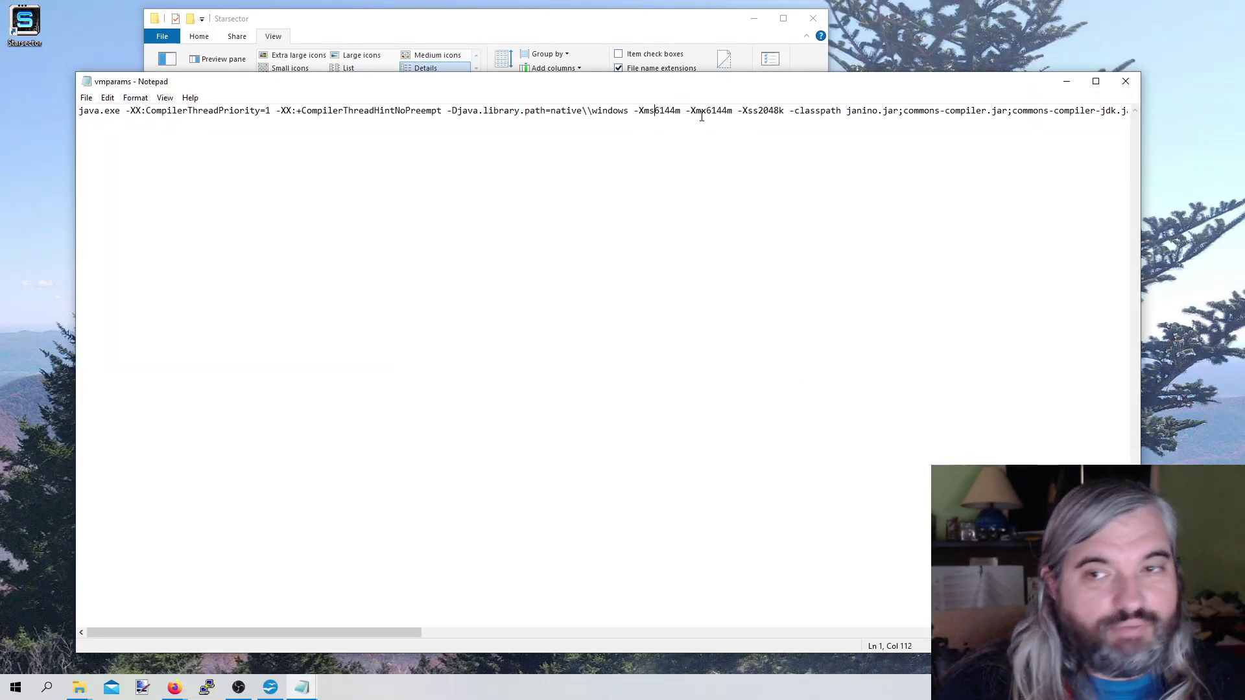
left_click(768, 111)
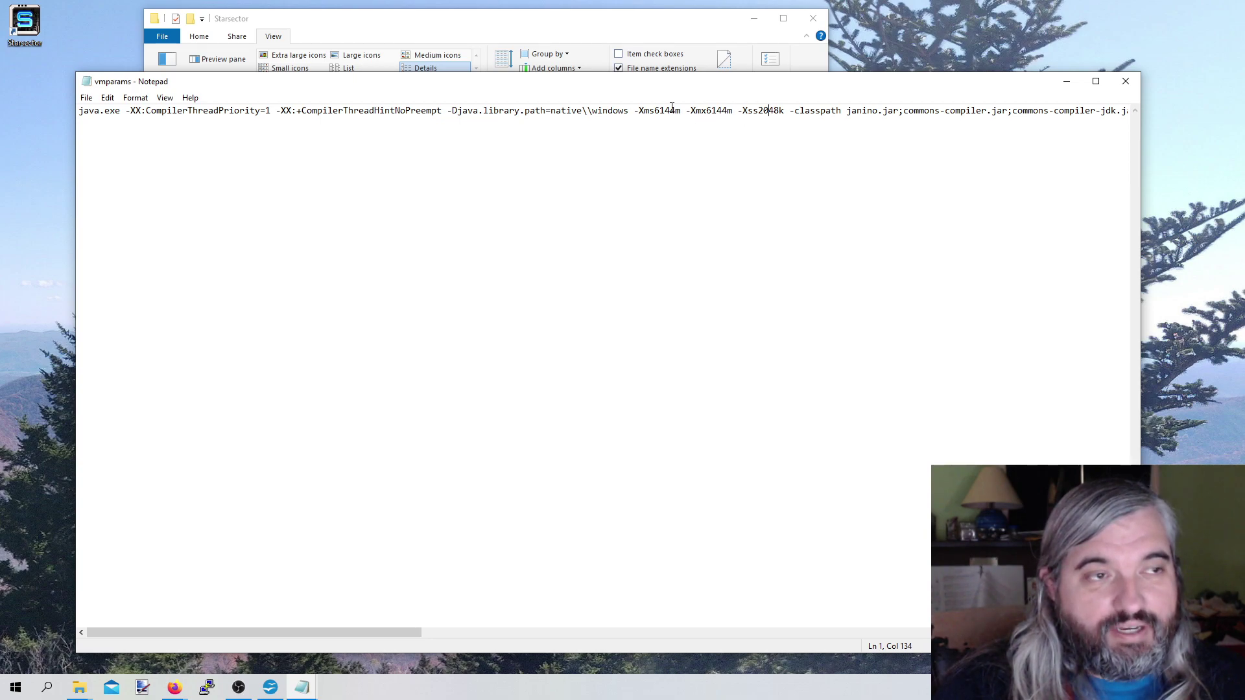
left_click(1125, 81)
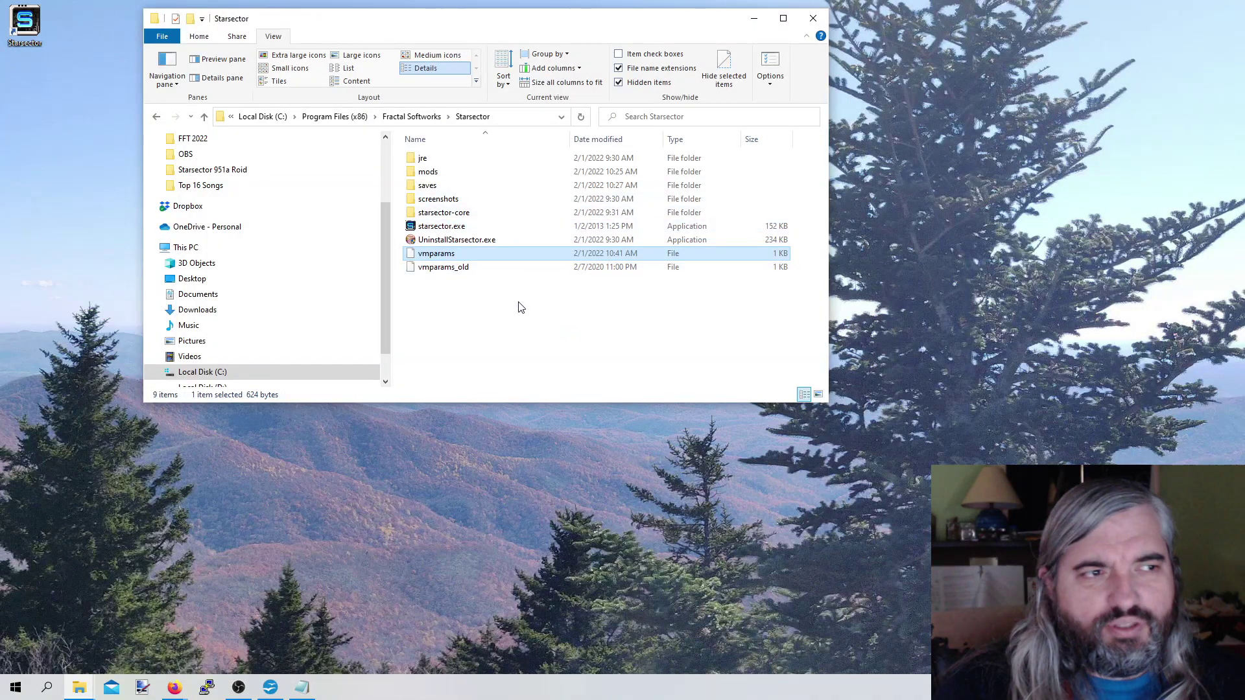
- Start Starsector from starsector.exe to test the new 6144m heap settings
left_click(505, 356)
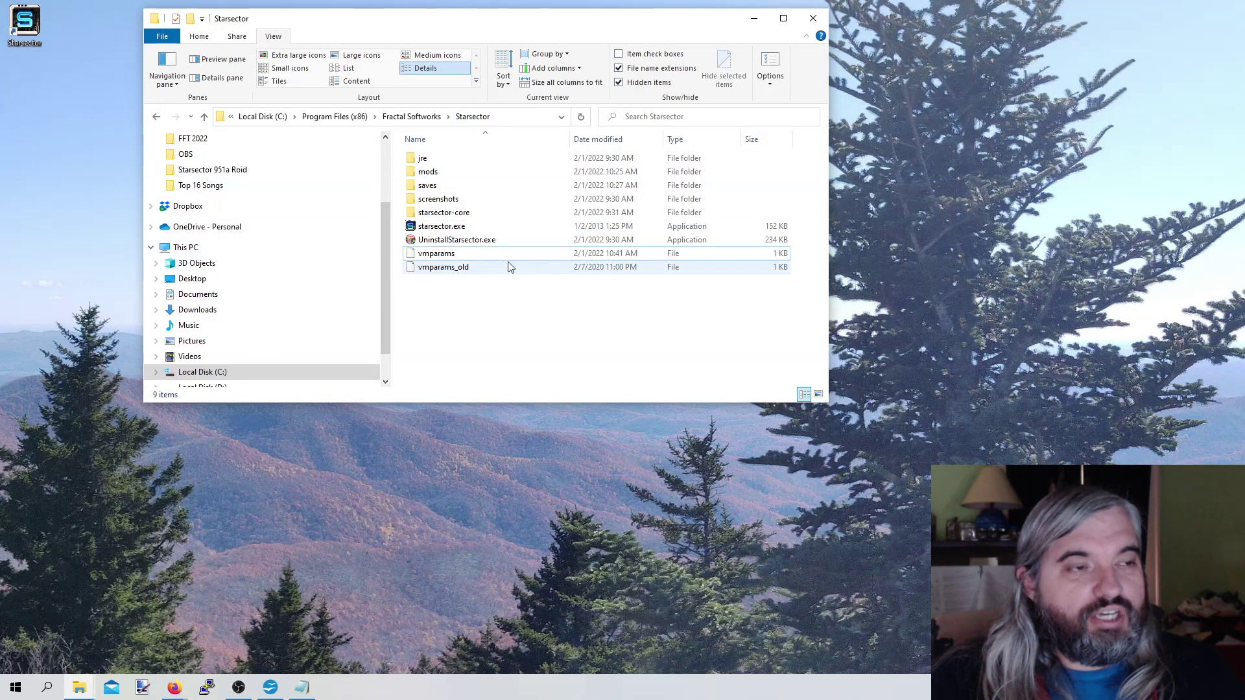
left_click(436, 272)
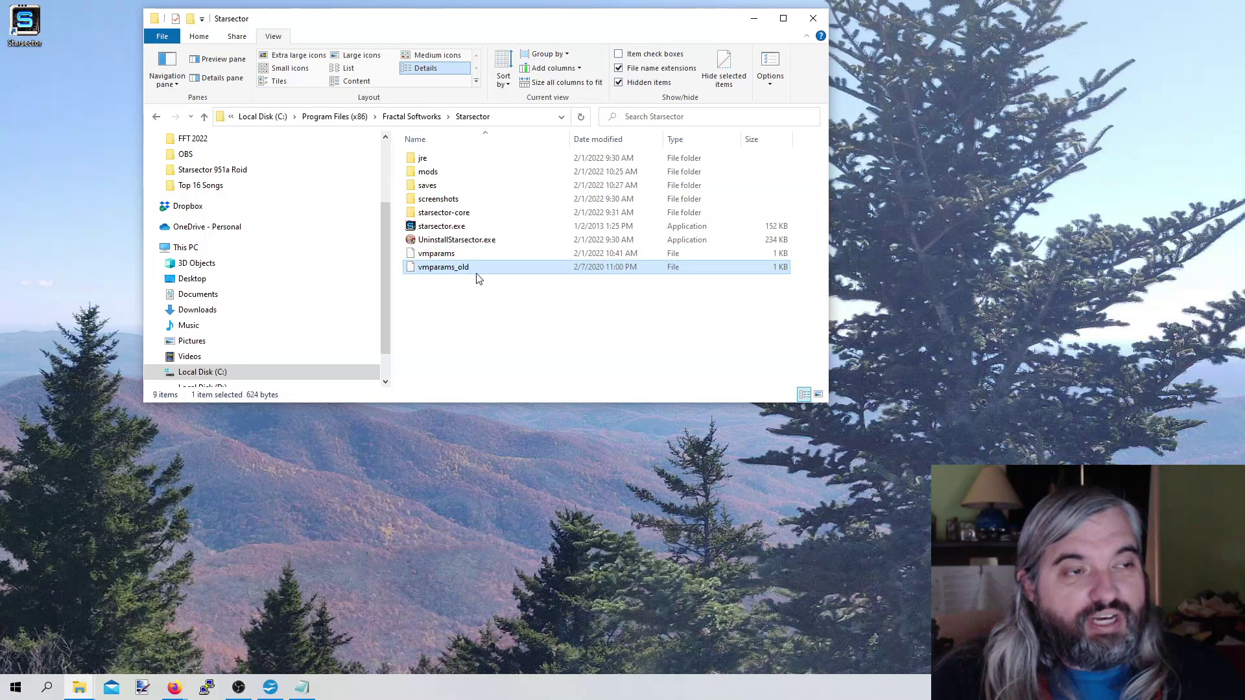
double_click(436, 227)
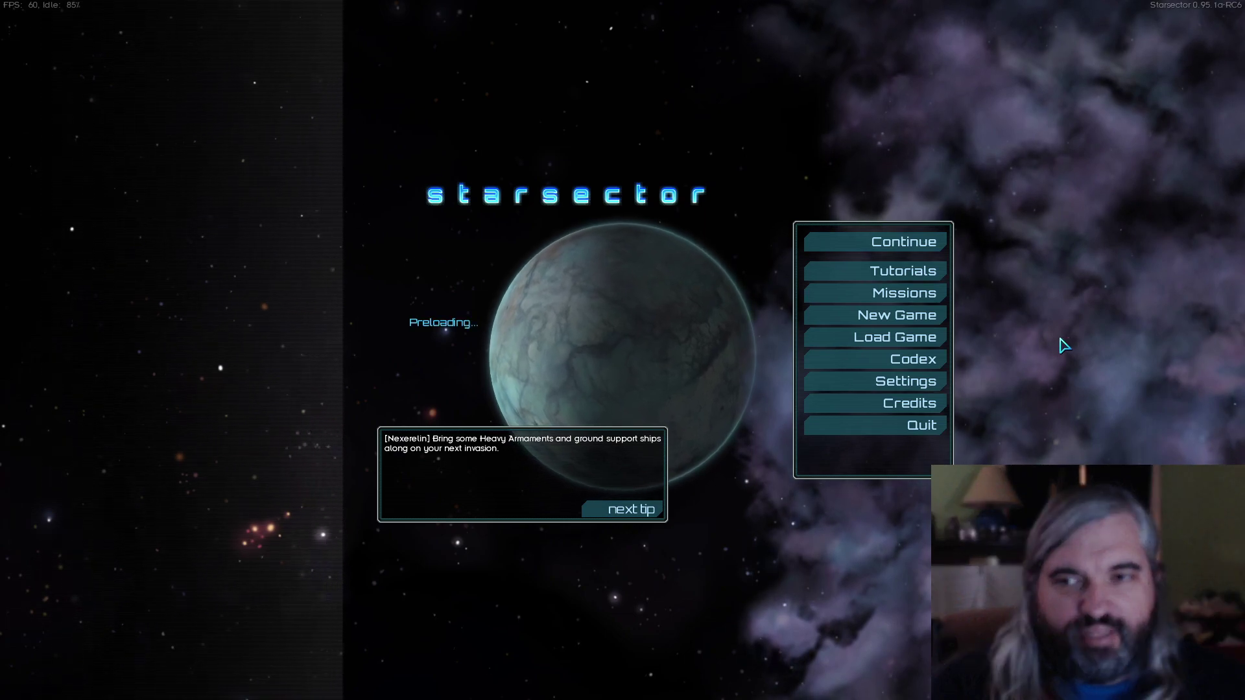
- Load the saved campaign and dismiss the mod update report showing all 3 mods current
left_click(830, 338)
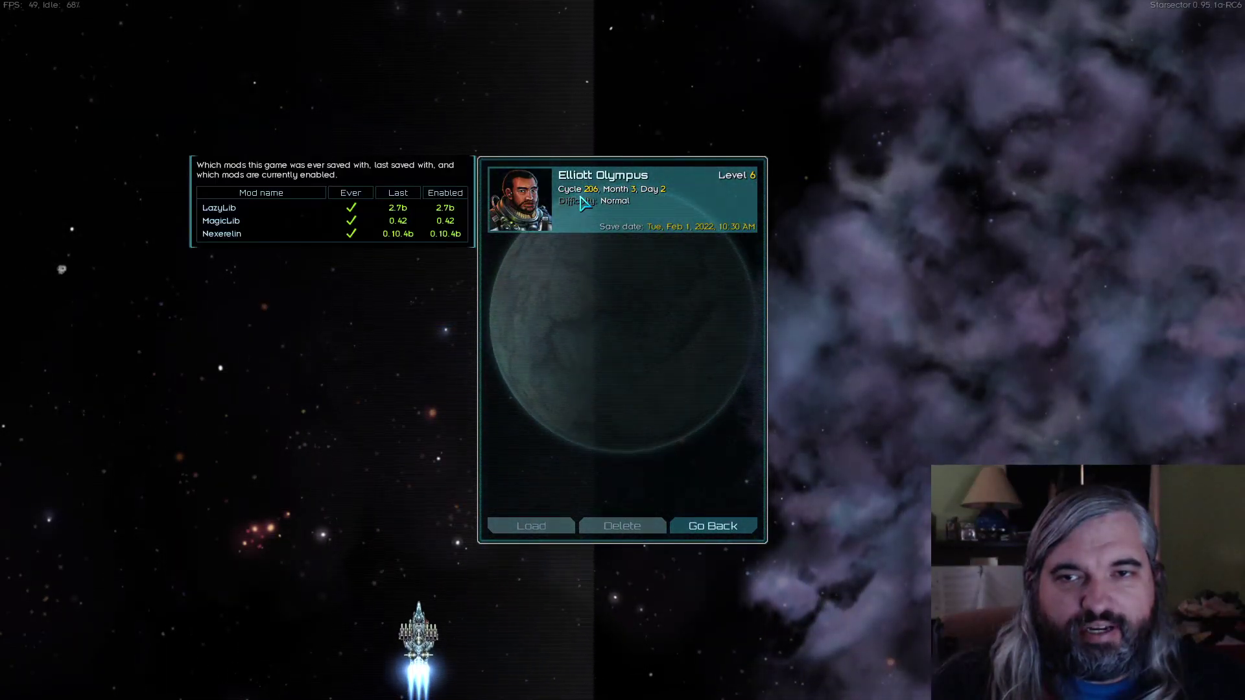
left_click(524, 528)
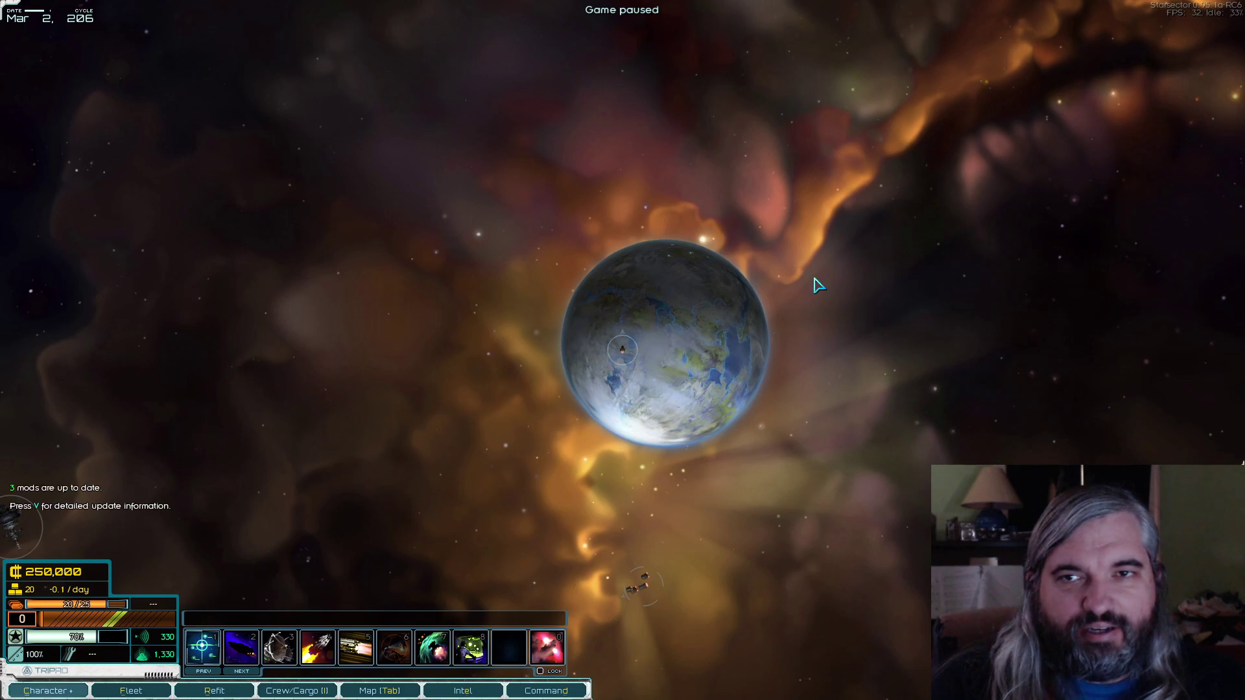
key("v")
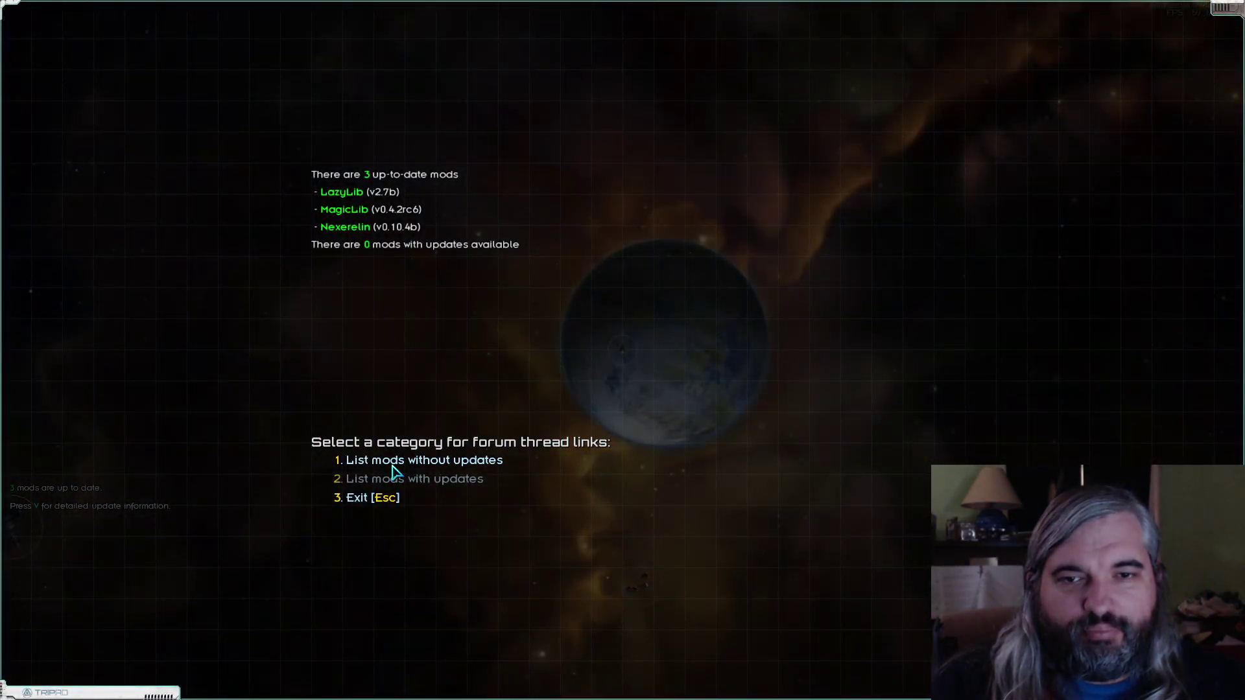
left_click(357, 499)
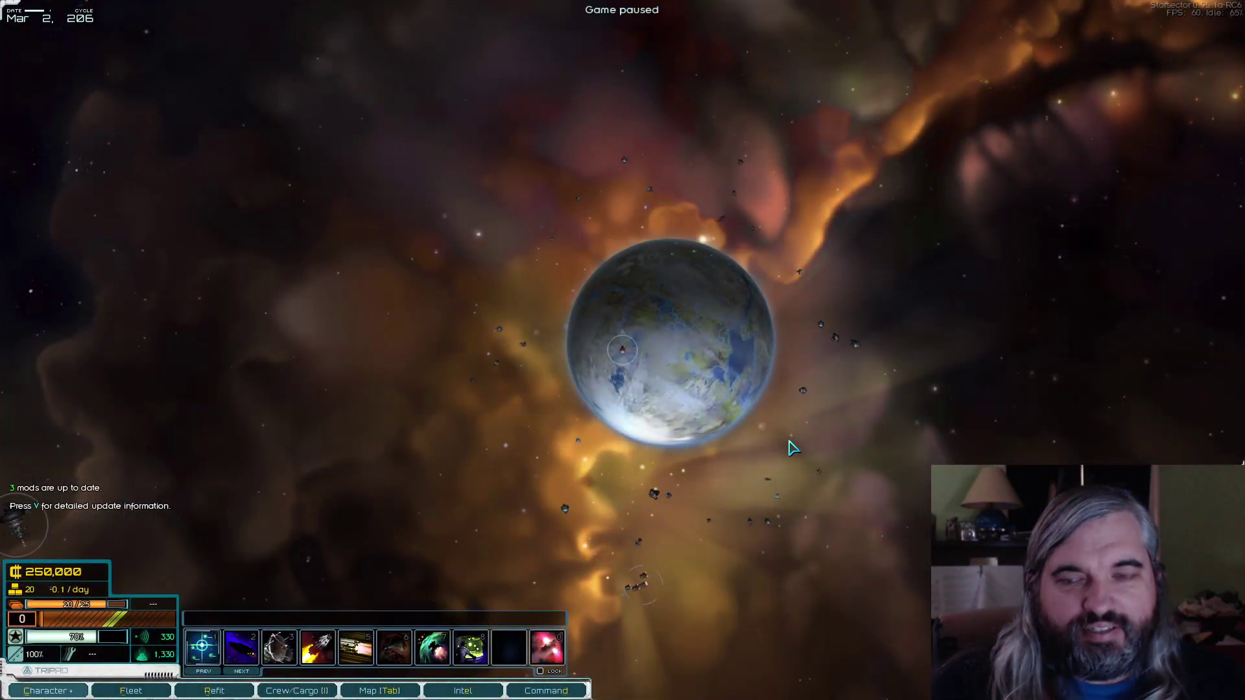